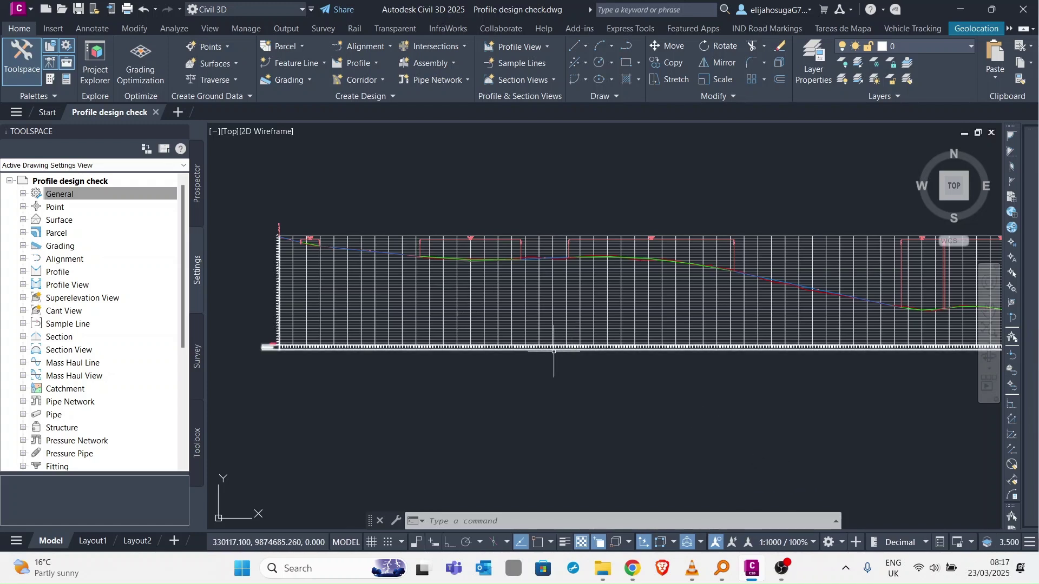
- Zoom in on the drawing and window-select the profile view
scroll(529, 302, "up", 2)
scroll(472, 311, "down", 2)
scroll(472, 311, "up", 4)
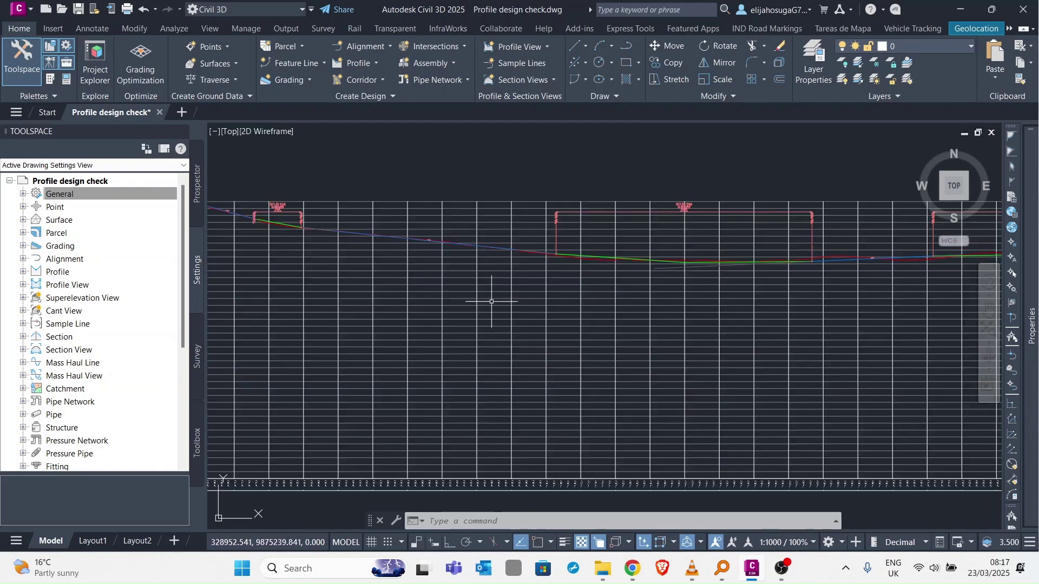
left_click(492, 301)
left_click(486, 288)
- Enable Clip vertical grid and Clip horizontal grid in profile view style UNRA 2018 1:10
right_click(469, 295)
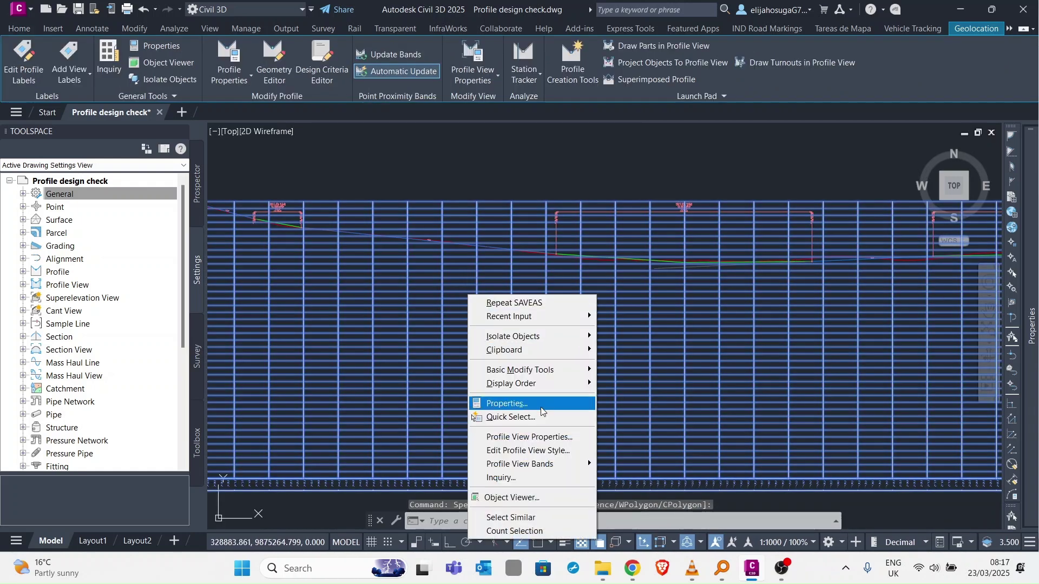
left_click(510, 452)
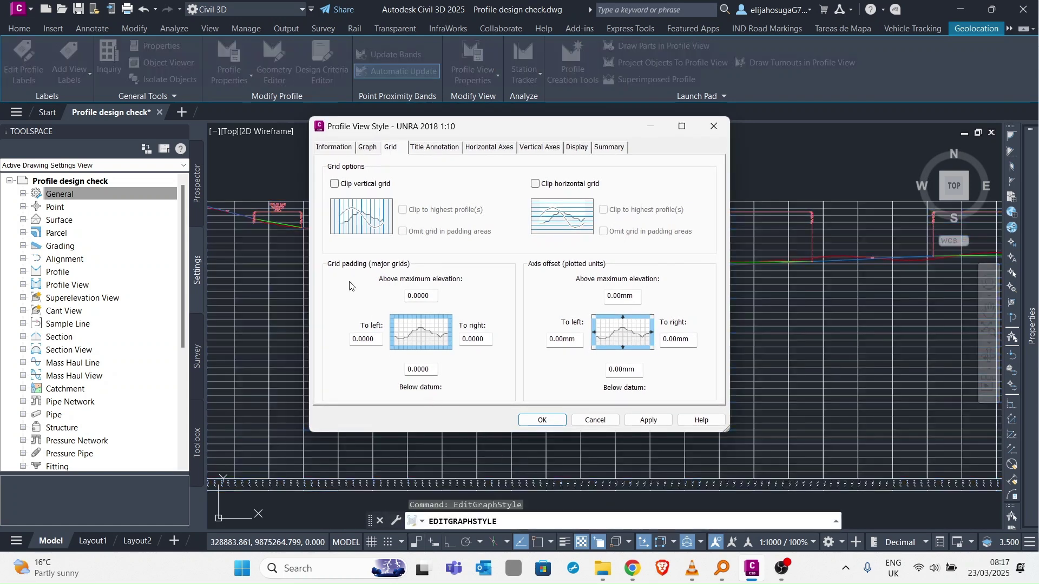
left_click(334, 184)
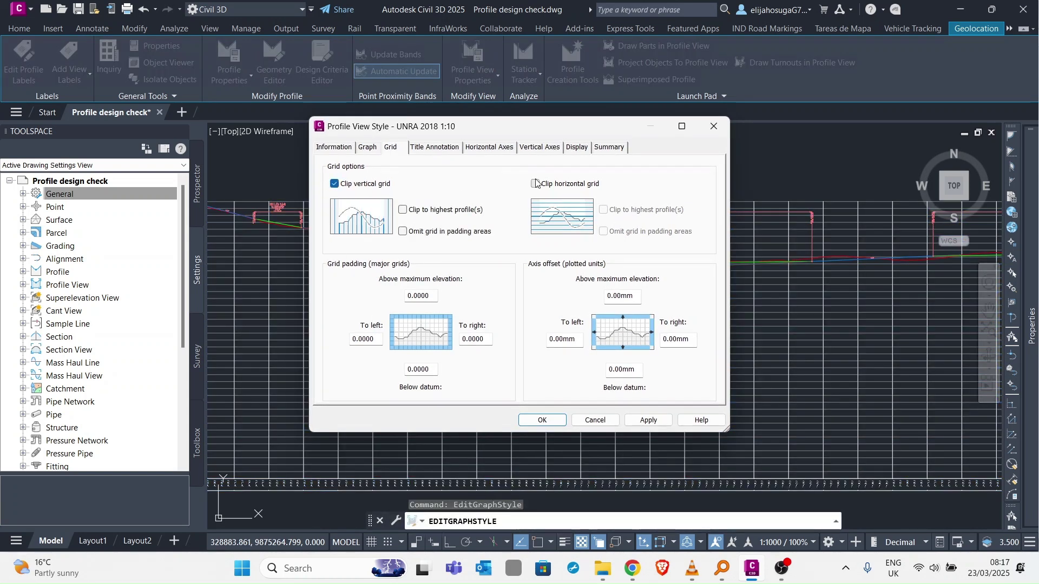
left_click(535, 184)
left_click(652, 420)
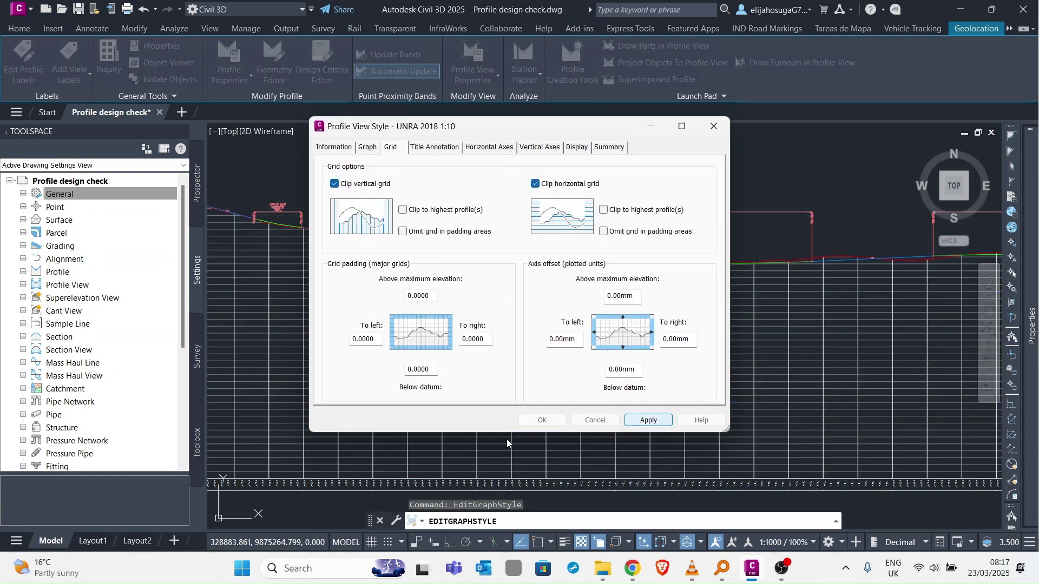
left_click(542, 420)
scroll(494, 316, "down", 3)
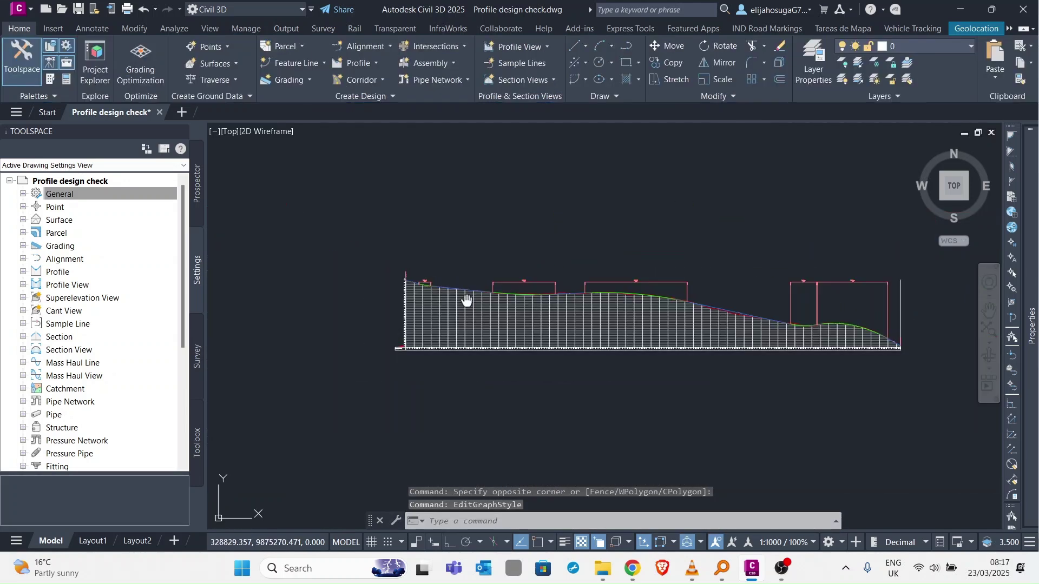
scroll(423, 323, "up", 5)
scroll(424, 323, "up", 5)
scroll(600, 343, "up", 3)
scroll(608, 352, "down", 8)
scroll(537, 355, "down", 2)
scroll(350, 328, "up", 5)
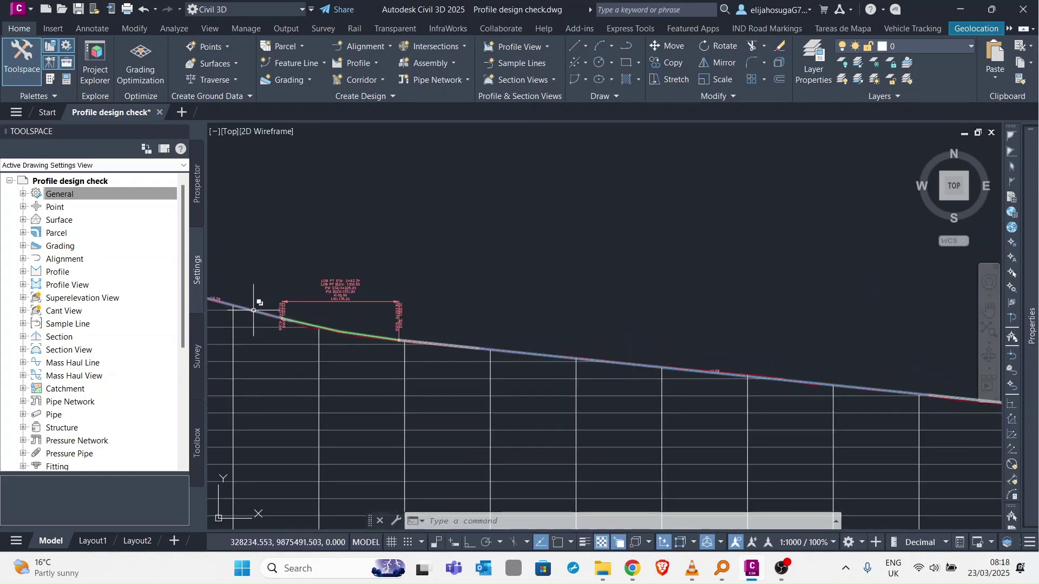
scroll(510, 348, "down", 3)
middle_click_drag(861, 404, 515, 429)
scroll(580, 428, "down", 2)
middle_click_drag(770, 417, 582, 403)
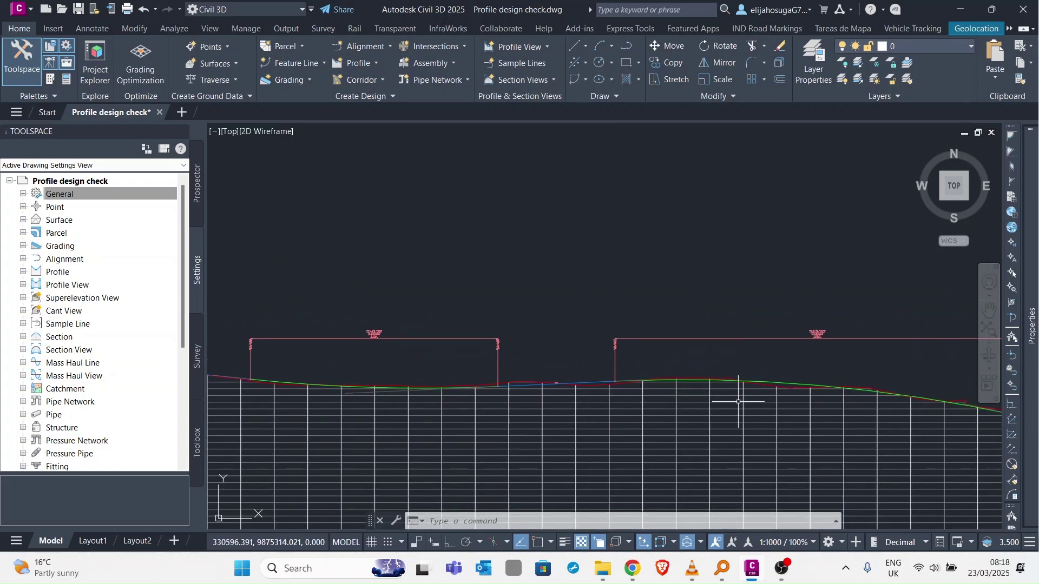
scroll(723, 398, "down", 5)
scroll(634, 384, "up", 3)
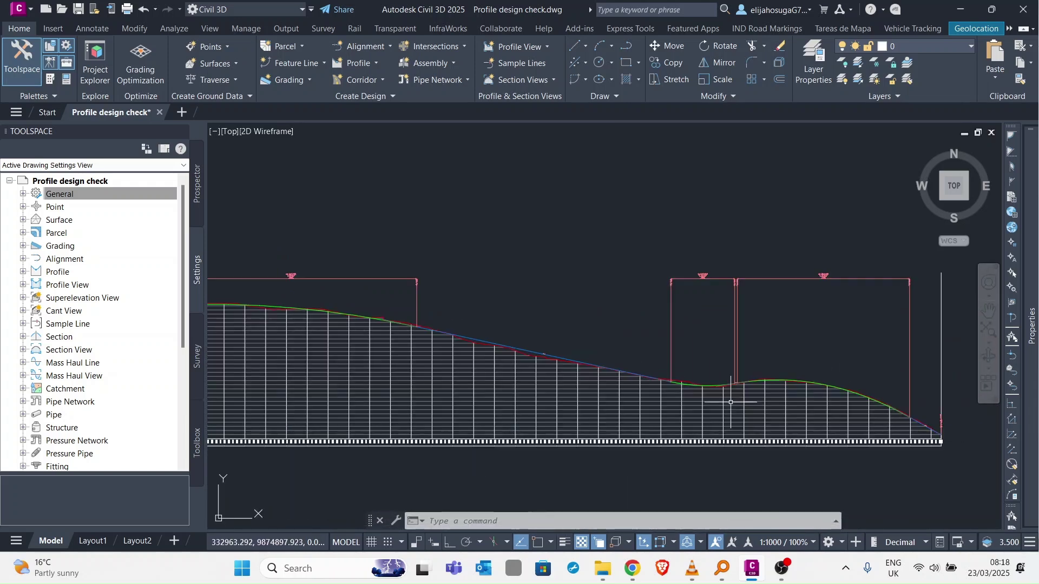
scroll(746, 392, "down", 3)
scroll(750, 394, "up", 4)
middle_click_drag(432, 378, 556, 366)
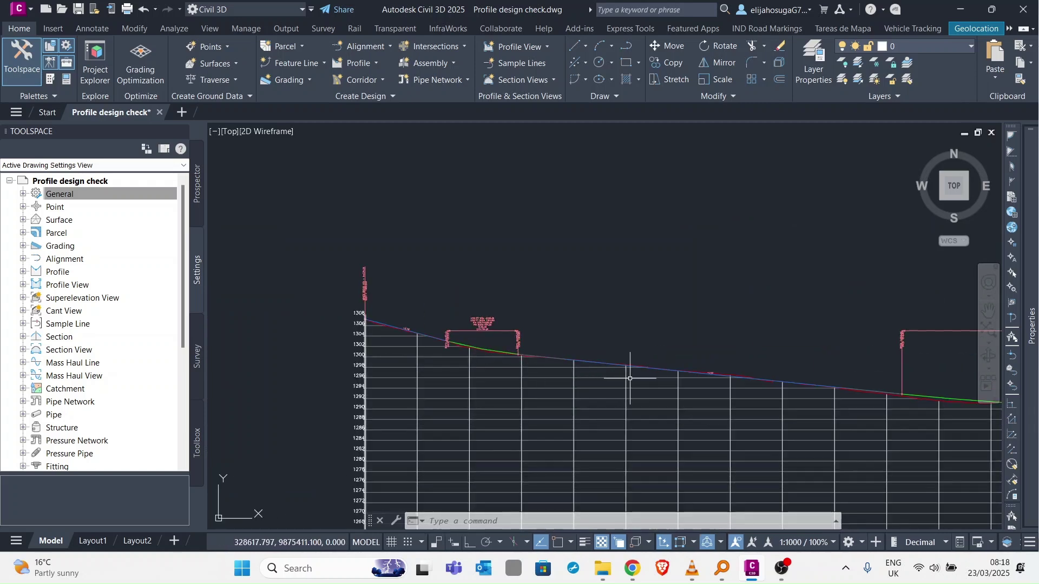
middle_click_drag(626, 375, 565, 379)
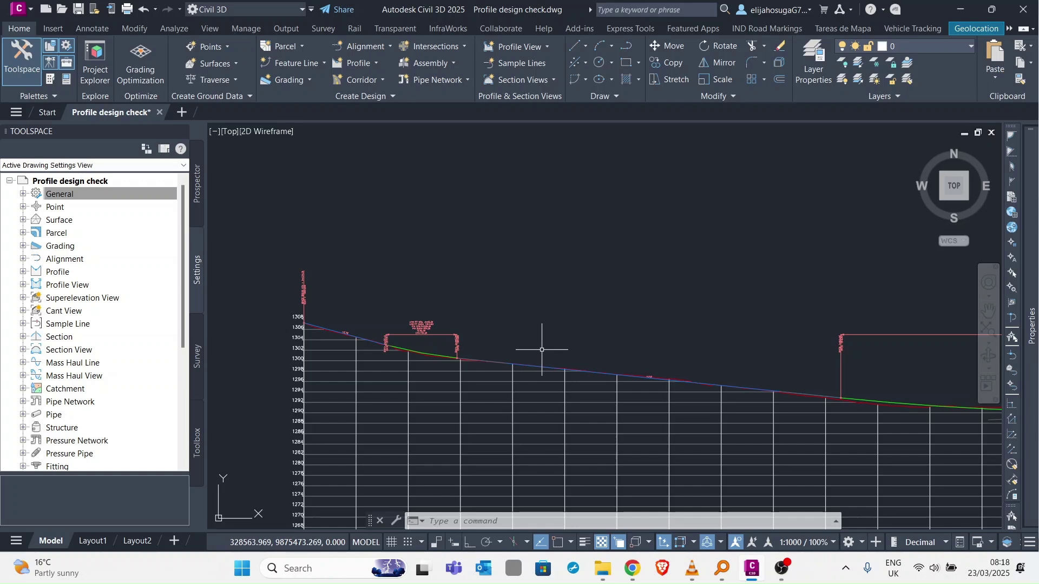
scroll(541, 349, "down", 4)
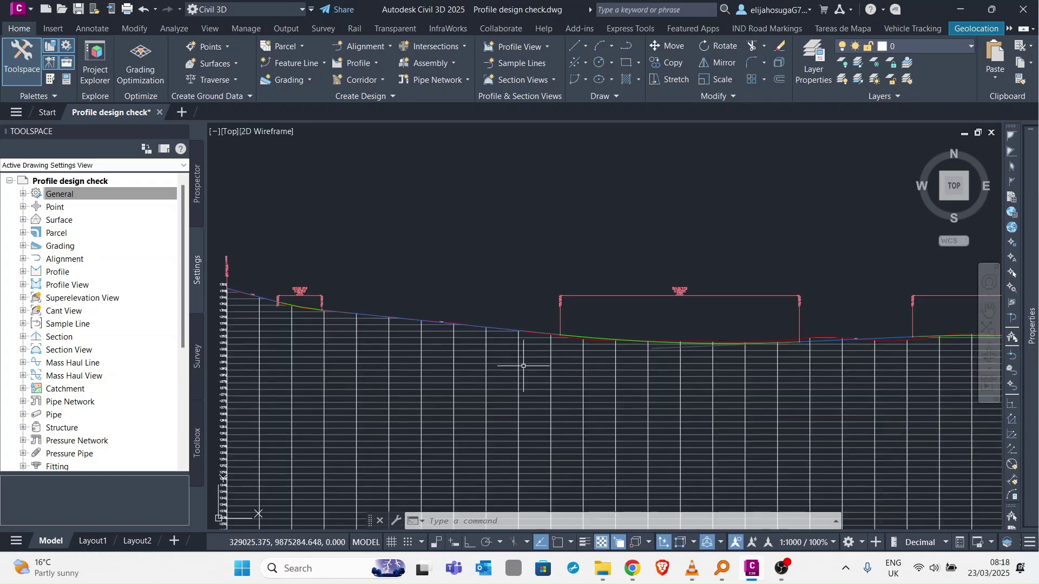
scroll(422, 348, "up", 2)
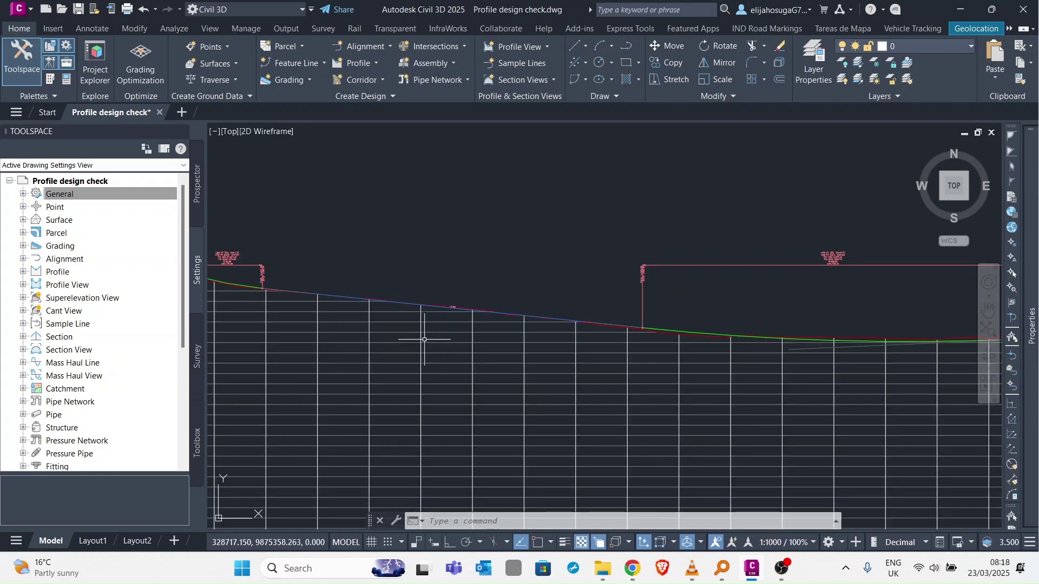
scroll(508, 401, "up", 3)
scroll(533, 433, "down", 2)
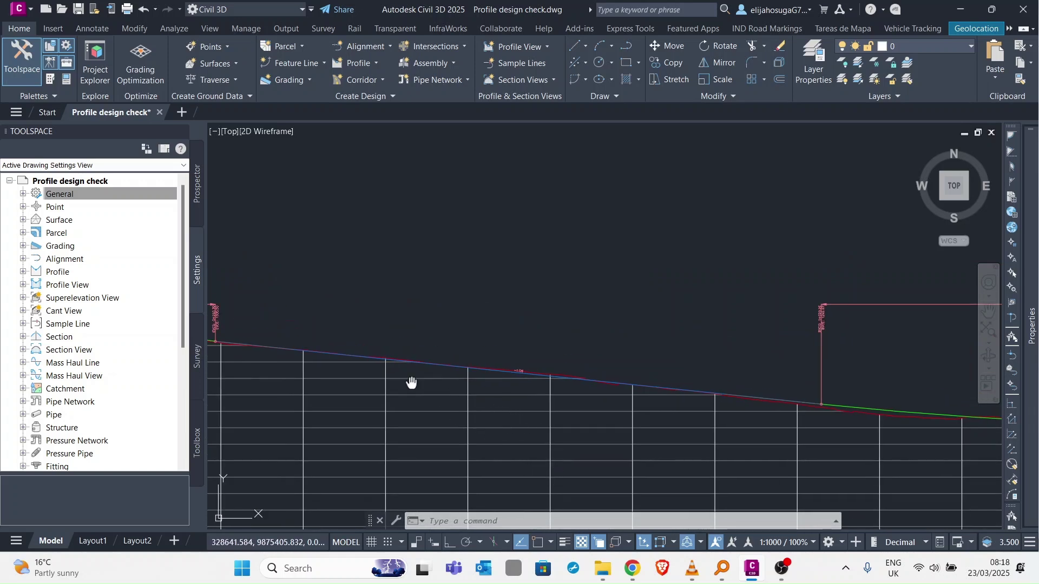
middle_click_drag(413, 382, 638, 372)
scroll(637, 372, "down", 2)
scroll(487, 385, "down", 2)
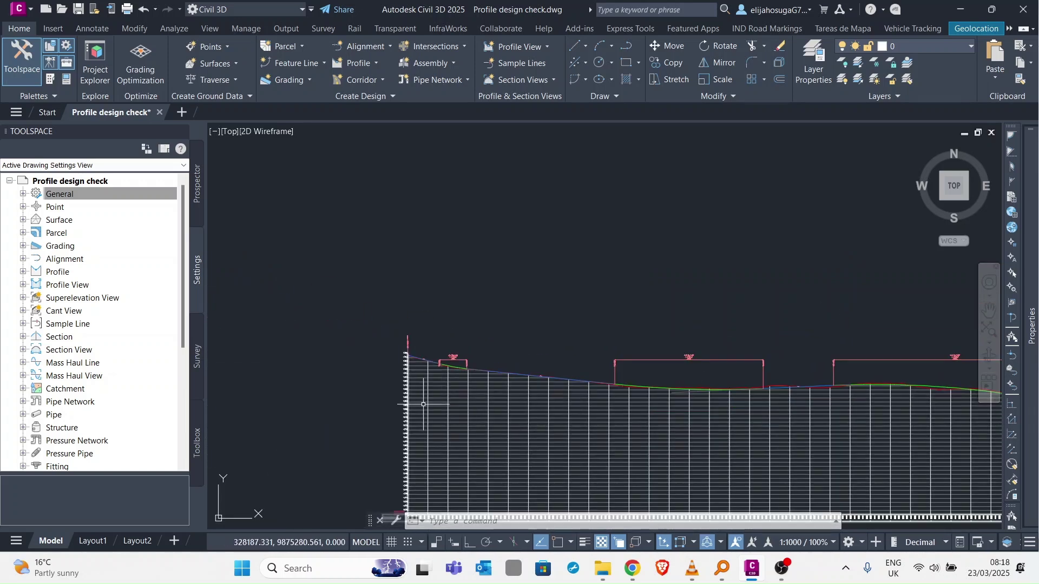
scroll(423, 355, "up", 5)
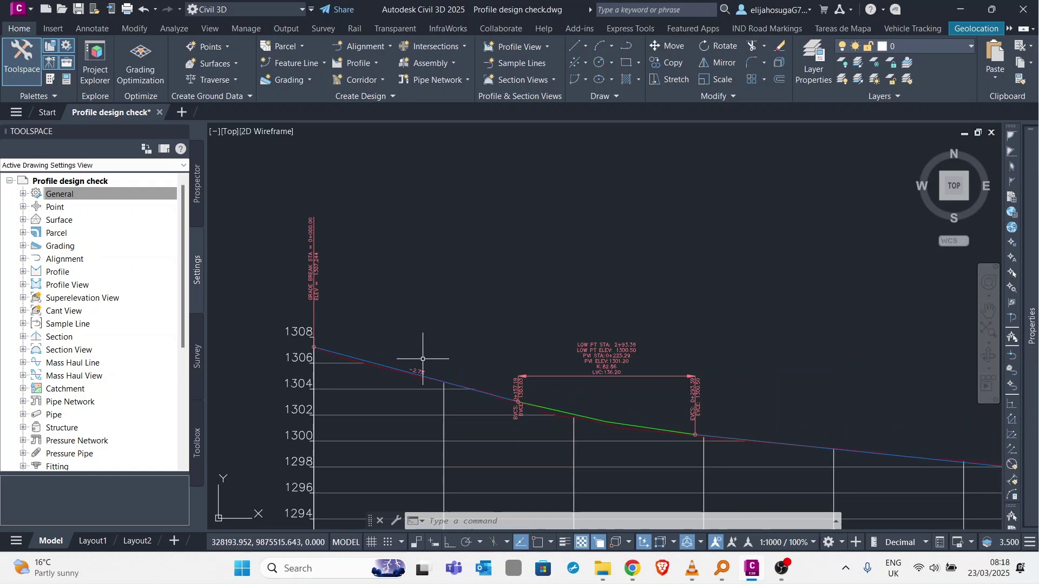
scroll(414, 361, "up", 6)
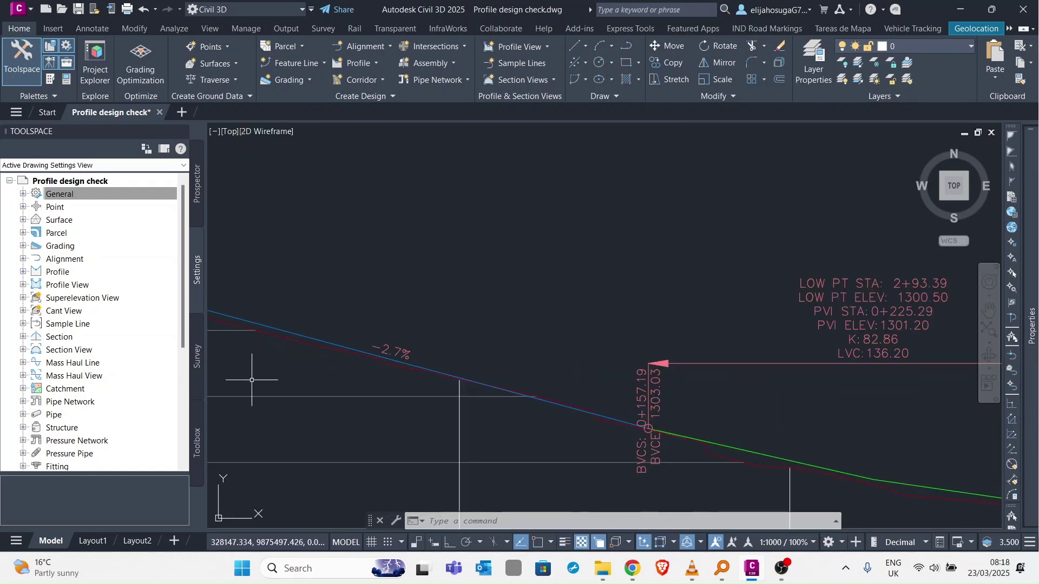
scroll(411, 349, "down", 2)
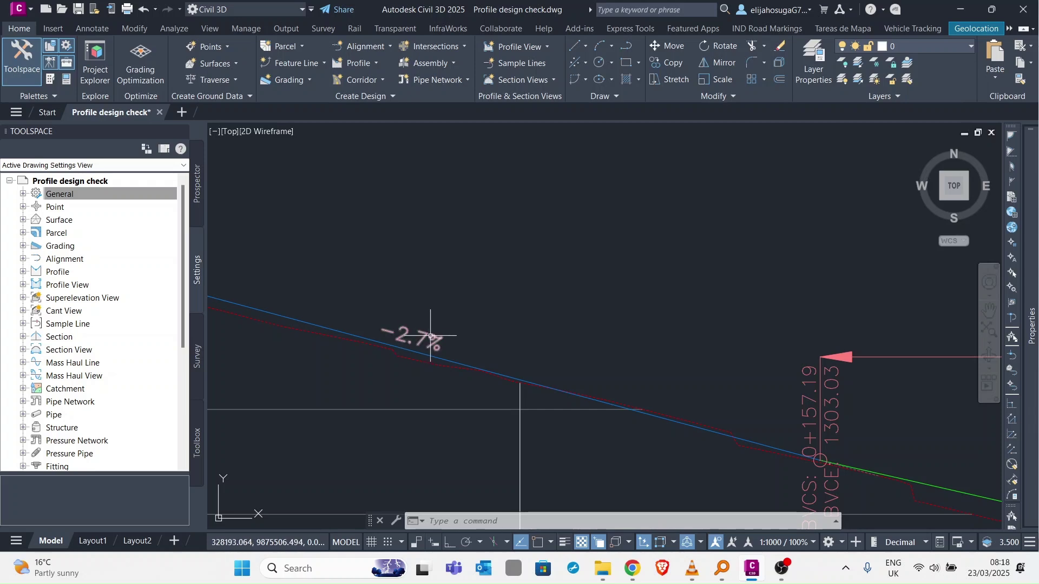
scroll(438, 335, "down", 5)
scroll(772, 368, "up", 4)
scroll(661, 412, "up", 4)
scroll(696, 406, "down", 6)
scroll(696, 407, "down", 3)
scroll(704, 379, "up", 5)
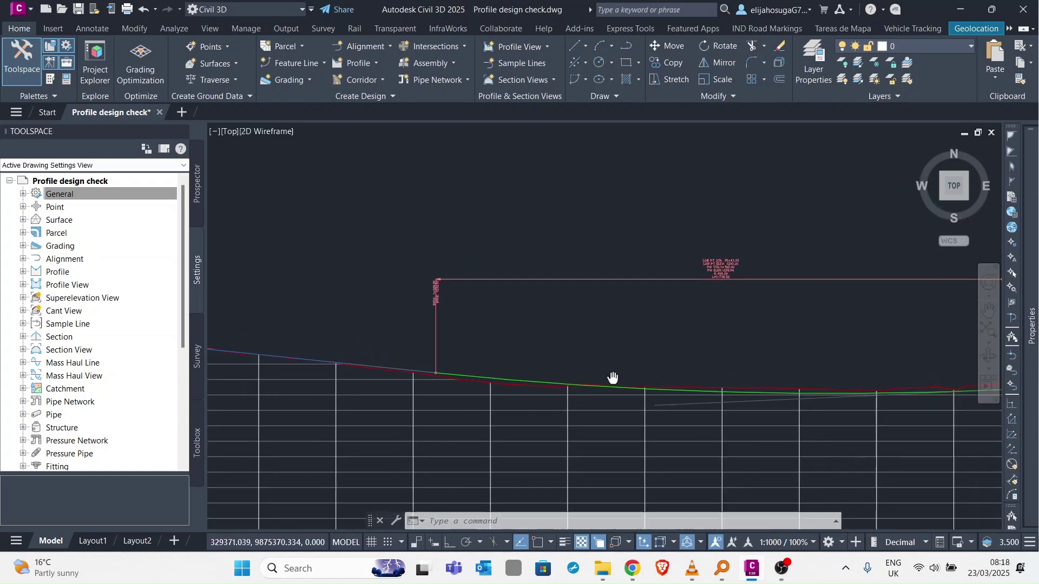
scroll(611, 379, "down", 5)
scroll(758, 411, "up", 4)
middle_click_drag(757, 411, 788, 428)
scroll(754, 429, "up", 4)
scroll(725, 408, "down", 5)
middle_click_drag(714, 411, 703, 405)
scroll(631, 343, "up", 3)
scroll(630, 346, "up", 3)
scroll(632, 351, "down", 3)
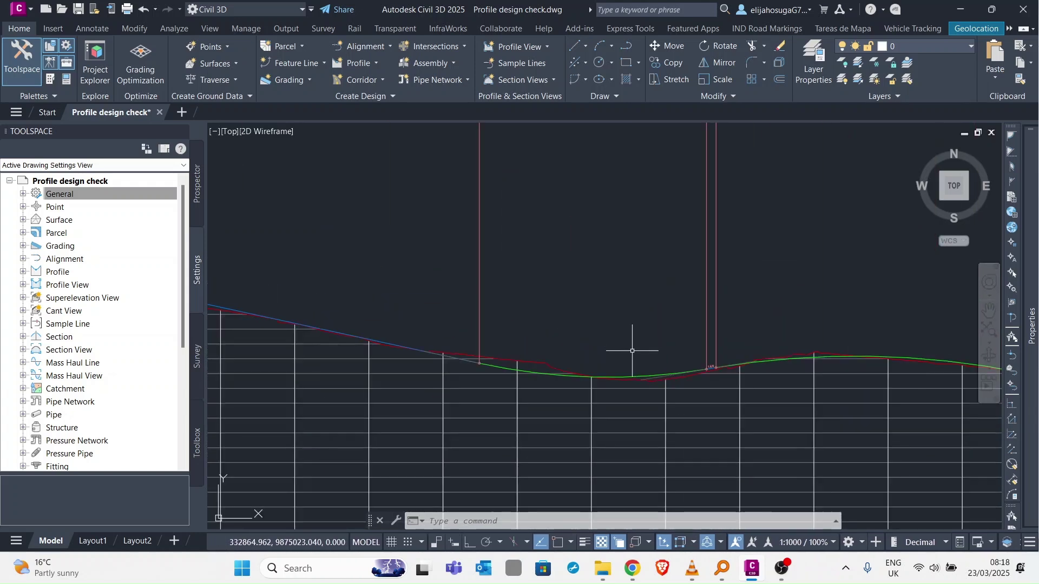
scroll(632, 350, "down", 5)
scroll(425, 359, "down", 4)
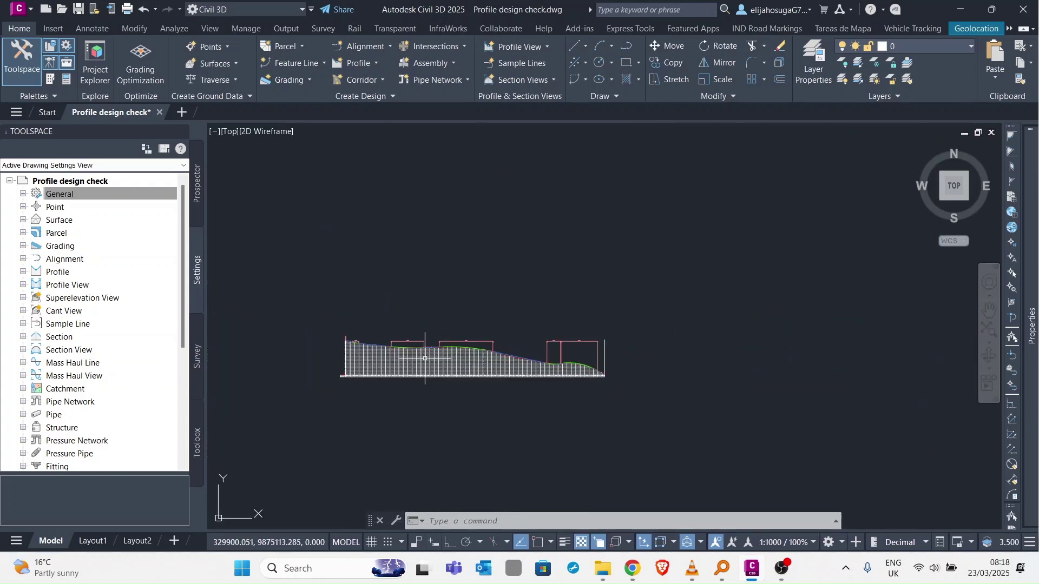
middle_click_drag(424, 359, 451, 254)
scroll(506, 341, "up", 5)
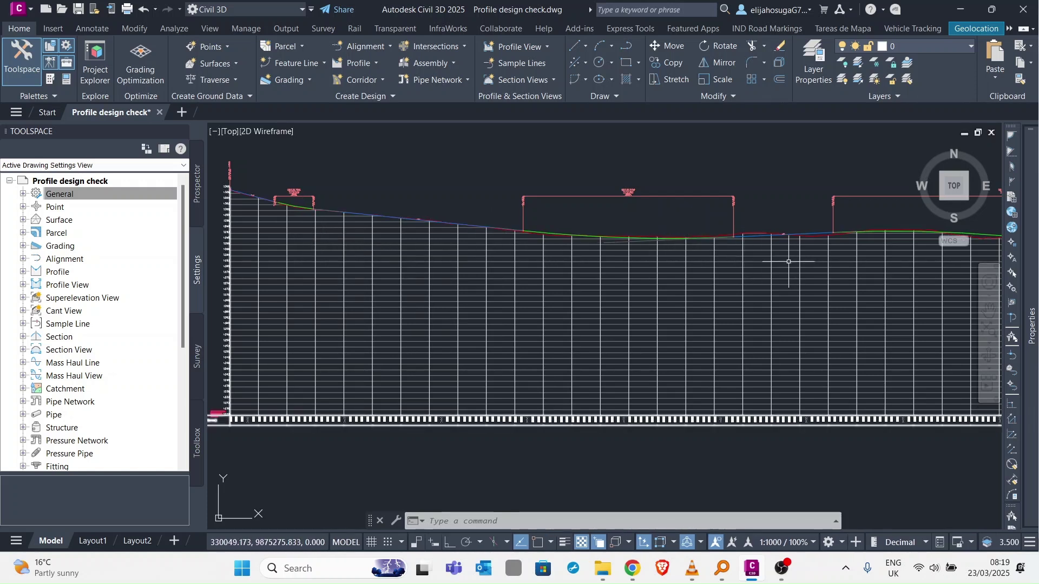
- Pan and zoom around the profile view, then bring the Canva presentation to the front
middle_click_drag(840, 274, 663, 282)
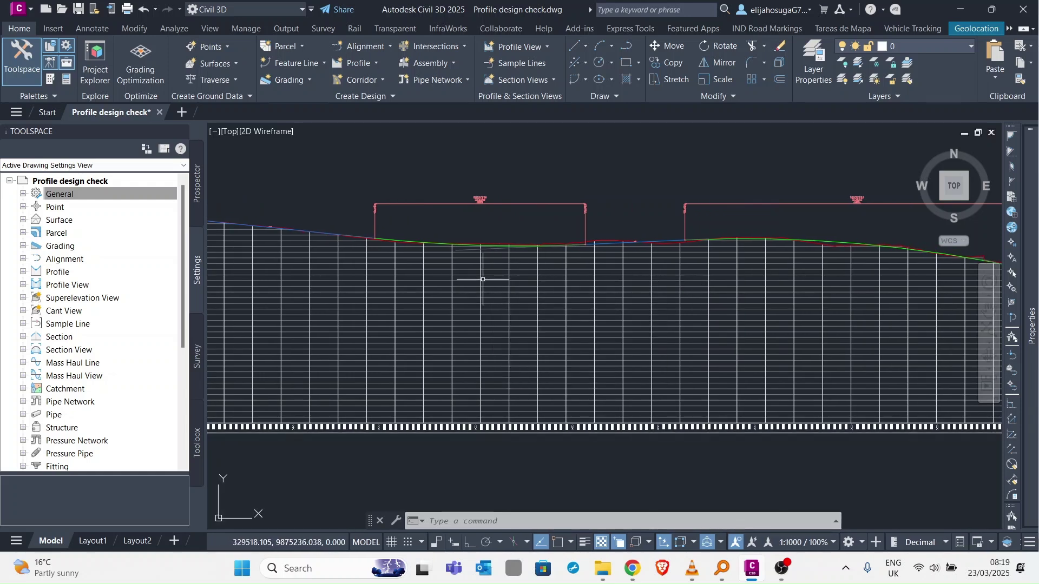
mouse_move(530, 270)
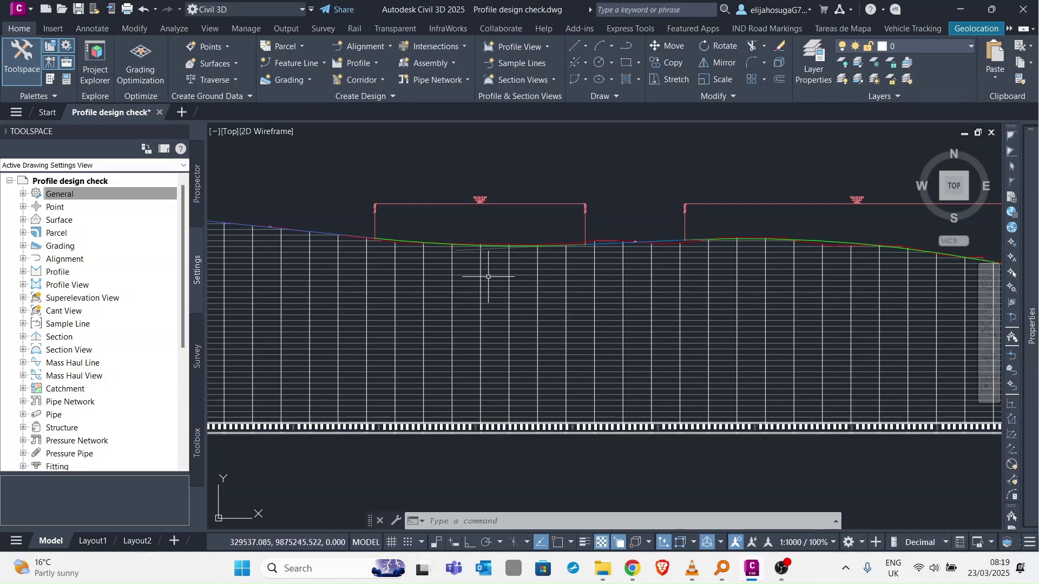
middle_click_drag(440, 278, 599, 287)
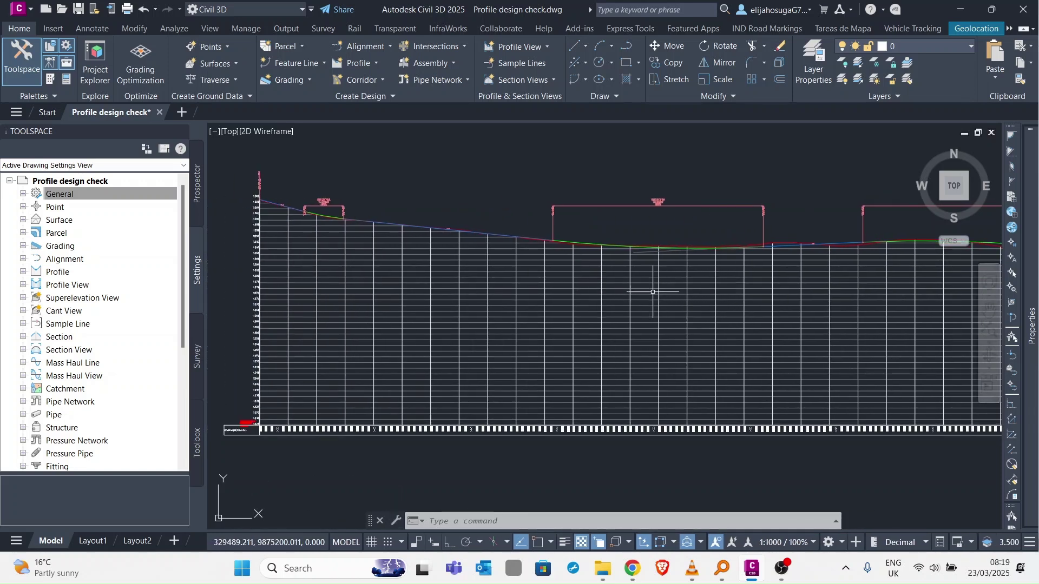
scroll(656, 290, "down", 3)
middle_click_drag(676, 292, 605, 317)
middle_click_drag(807, 320, 658, 327)
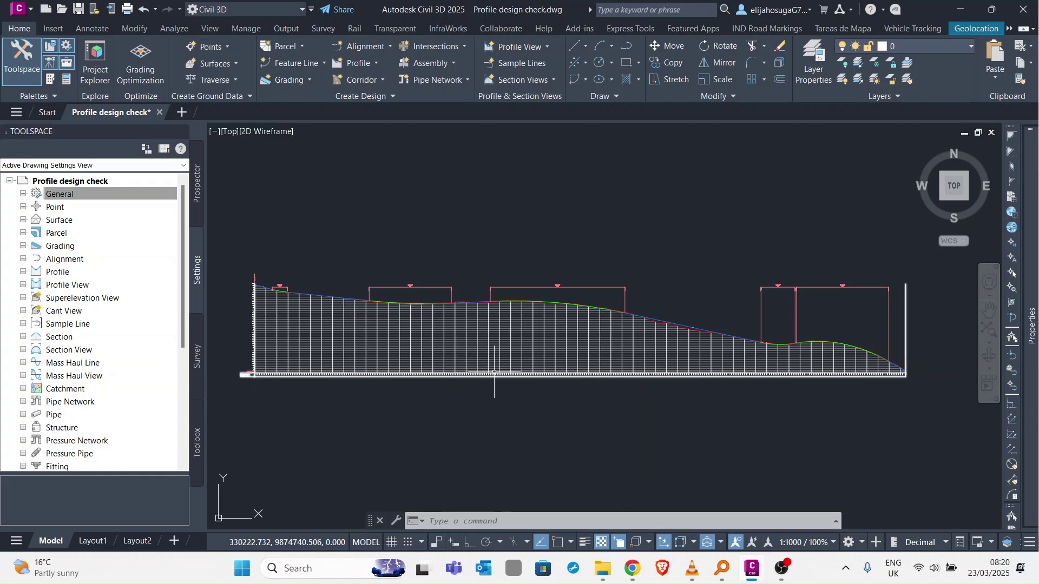
left_click(637, 575)
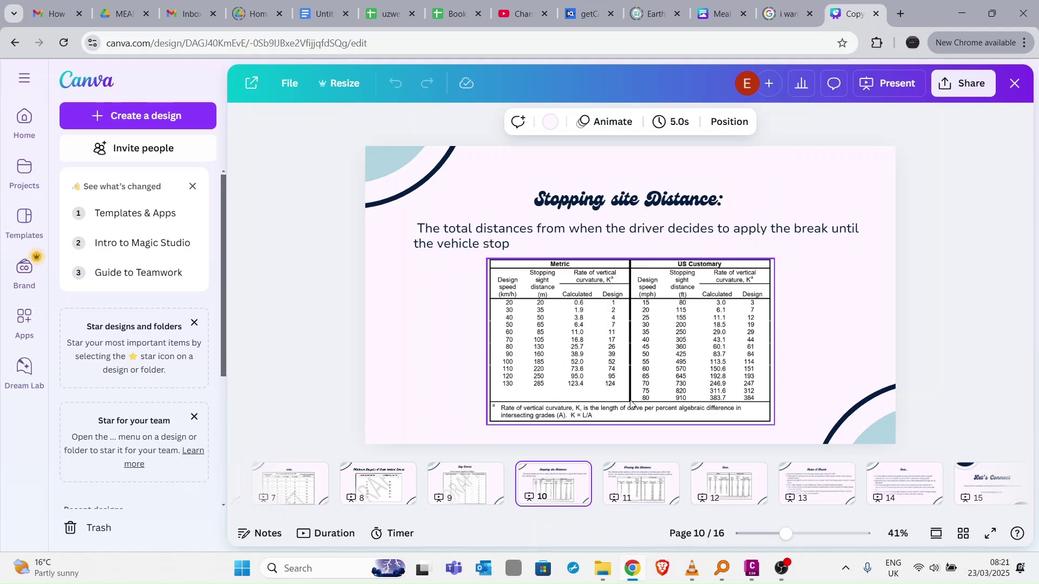
- Advance to the passing sight distance slide on page 11, then minimize the browser
key("Page_Down")
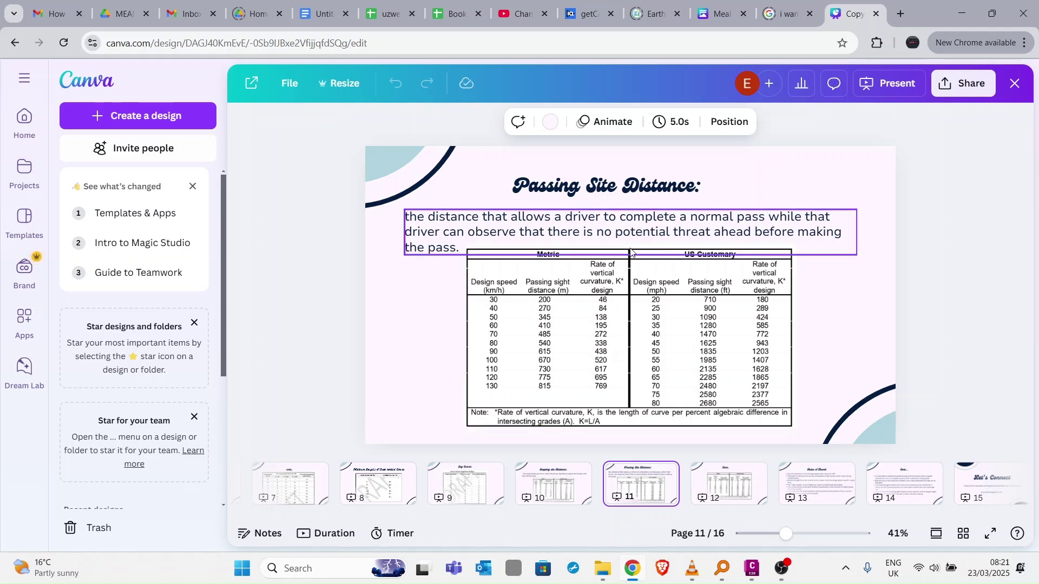
left_click(962, 8)
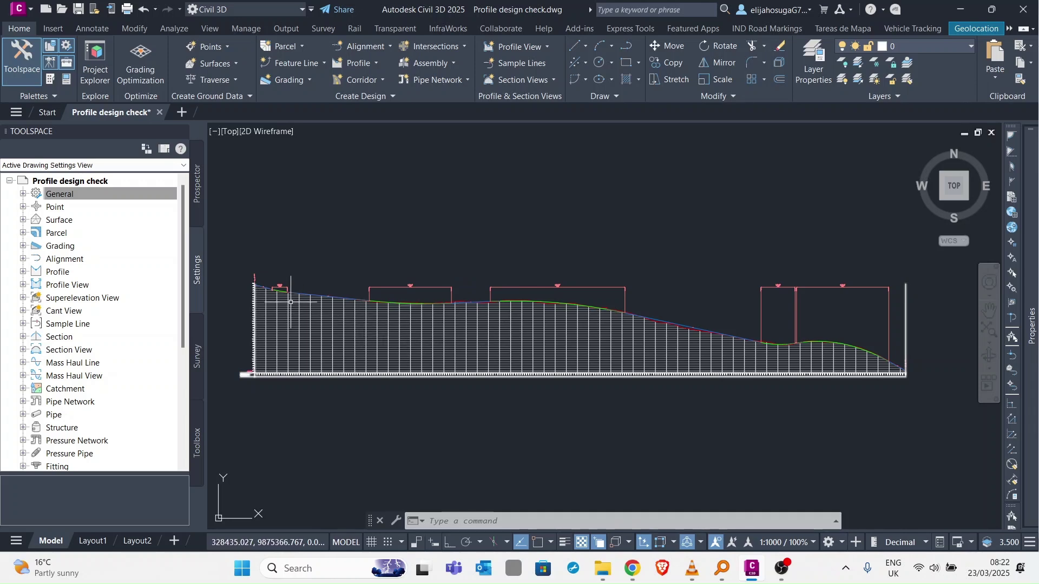
- Zoom into the profile's left end and expand the Profile node in Toolspace Settings
scroll(291, 302, "up", 4)
middle_click_drag(365, 278, 366, 299)
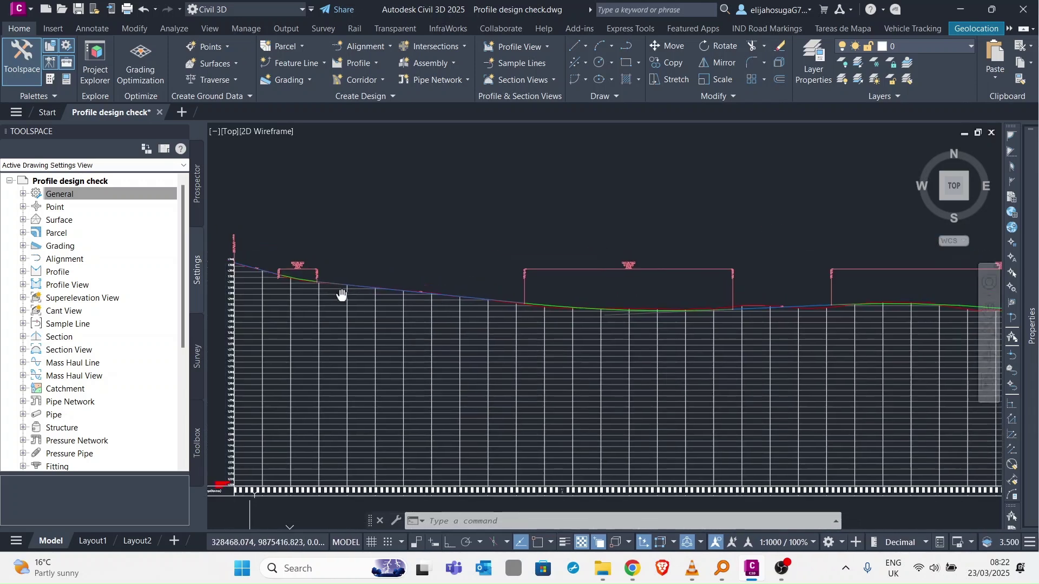
scroll(290, 289, "up", 5)
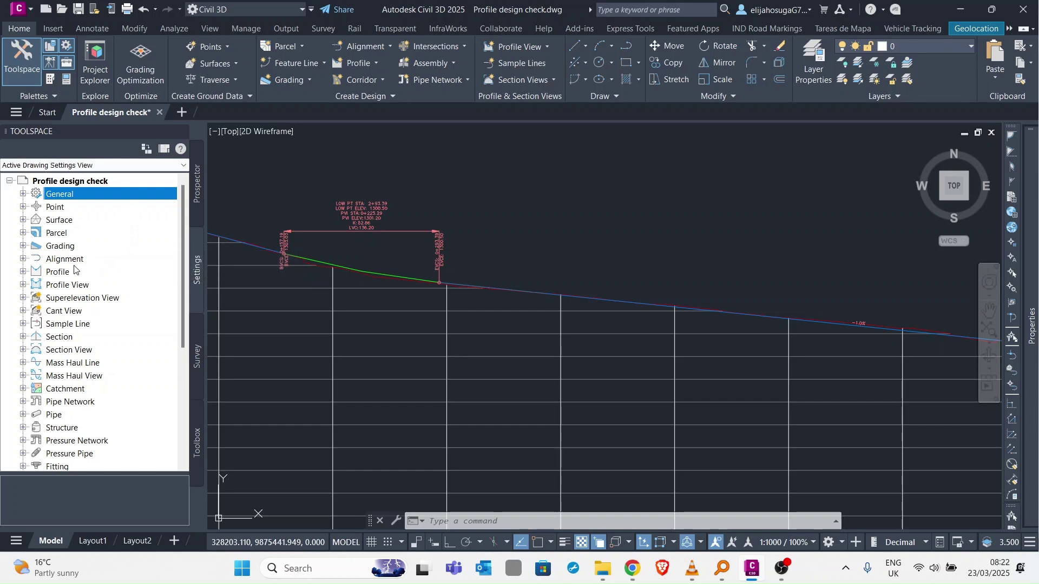
left_click(23, 273)
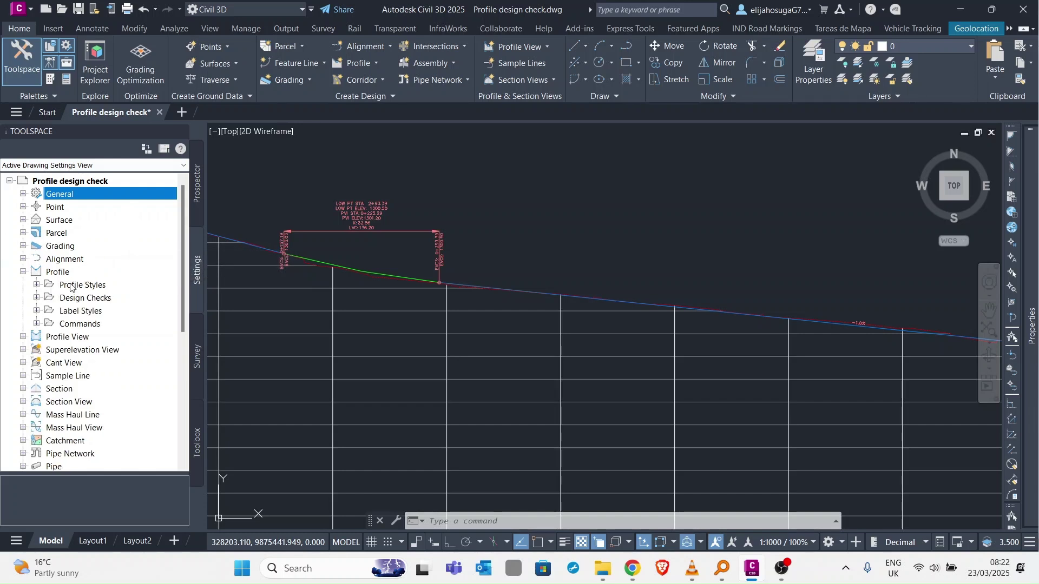
- Expand Profile Design Checks, review the Line and Curve checks, and expand Design Check Sets
left_click(36, 298)
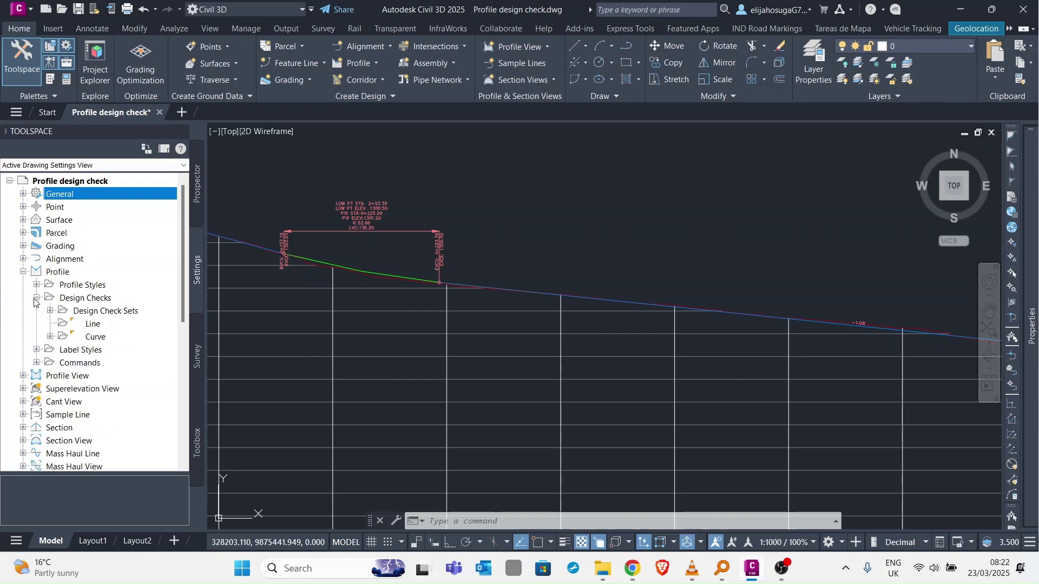
left_click(93, 327)
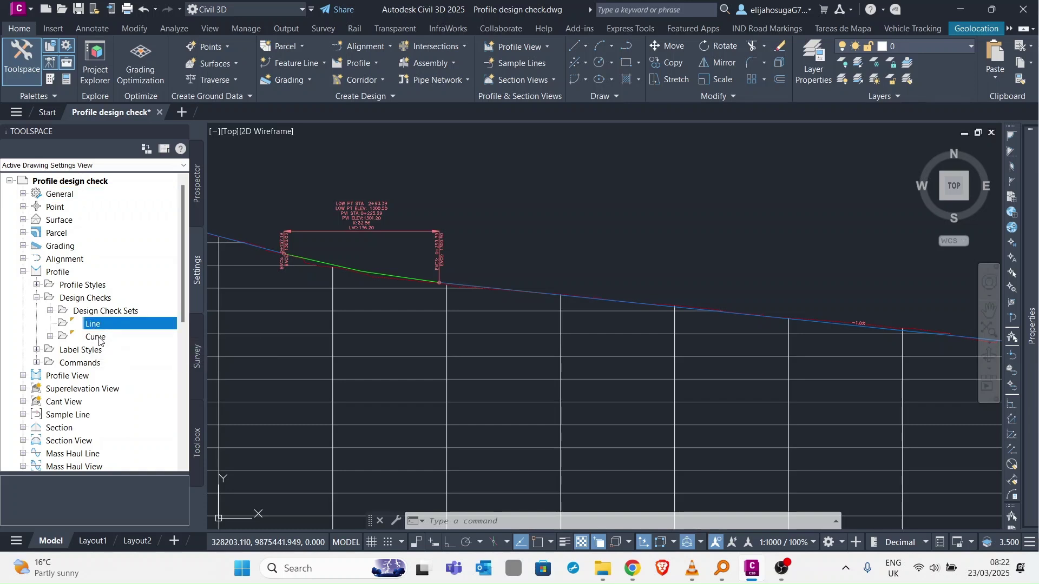
left_click(96, 338)
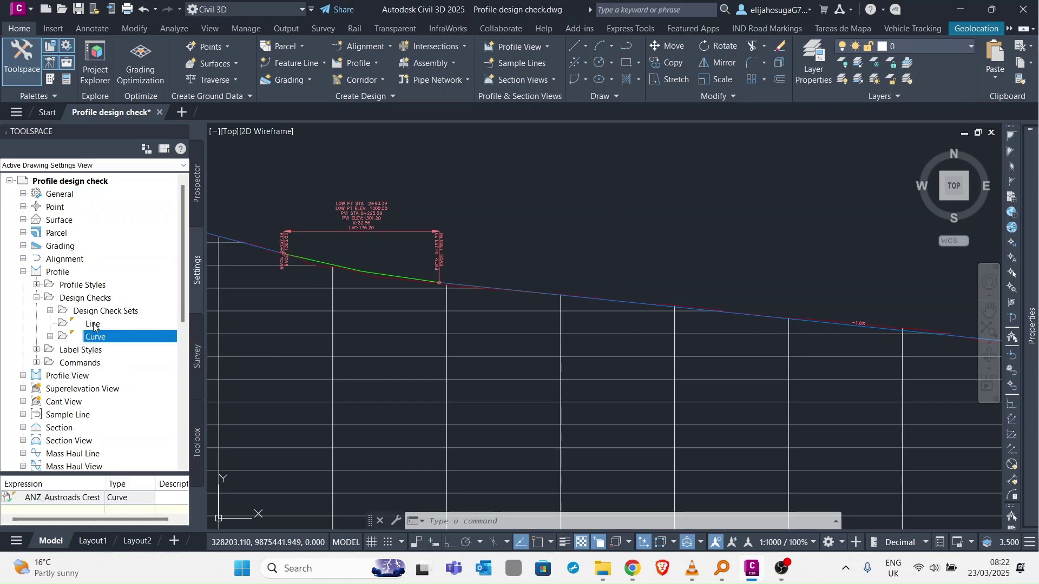
left_click(93, 324)
left_click(50, 311)
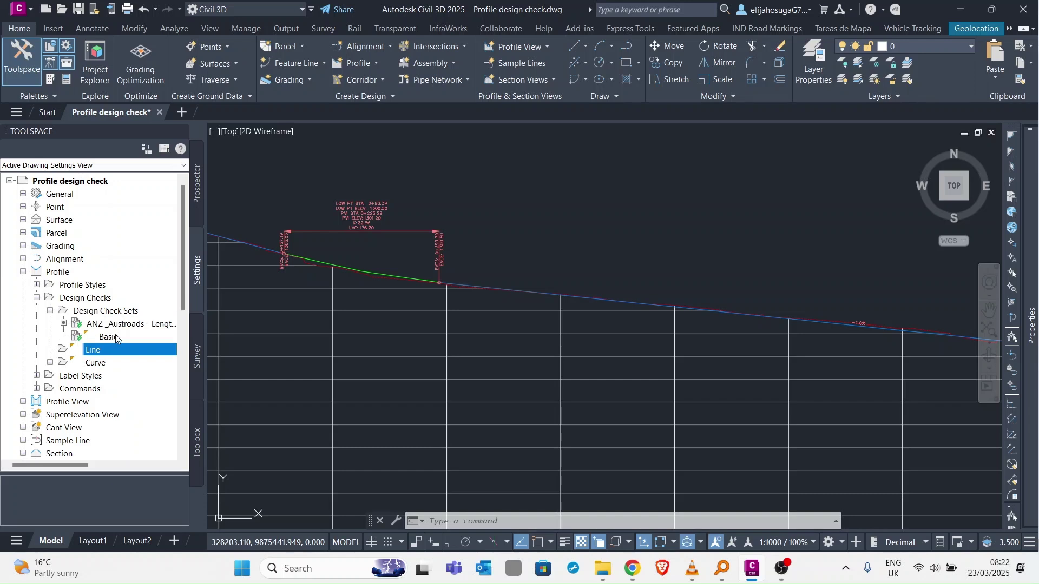
- Create line design check 'Min Grade' with expression {Tangent Grade}>=0.005
mouse_move(122, 327)
right_click(107, 353)
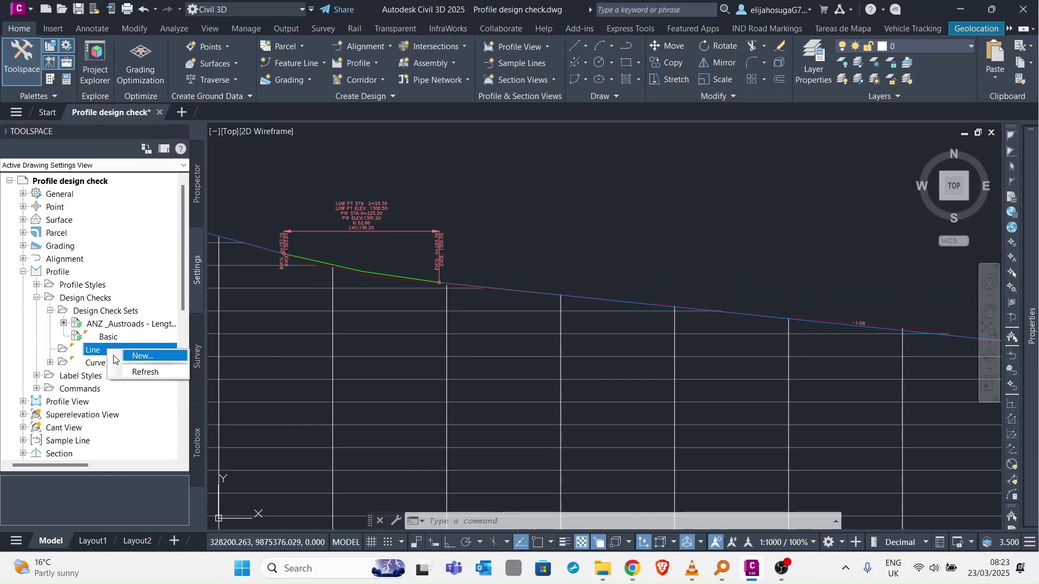
left_click(144, 356)
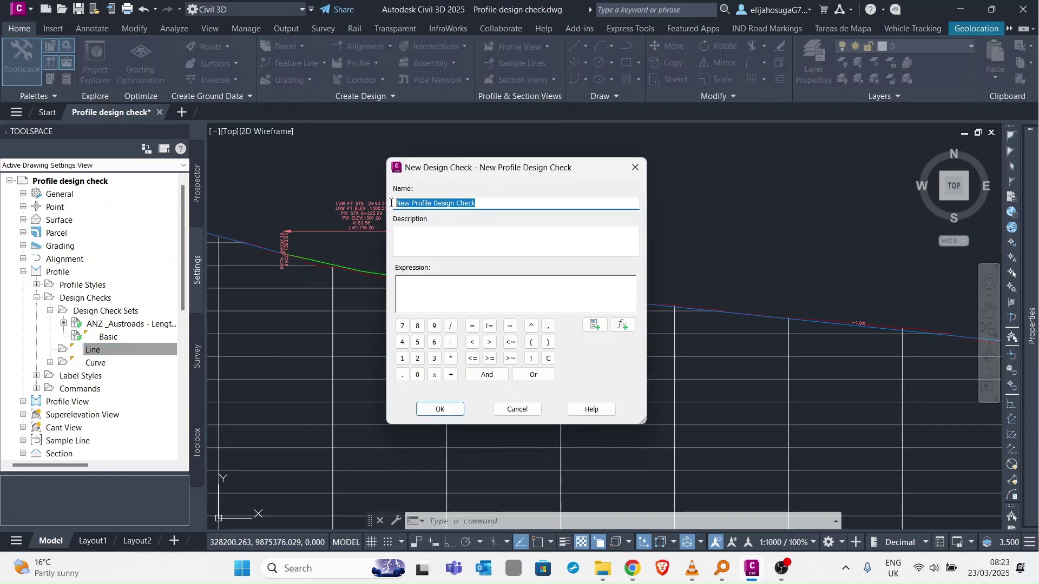
type("M")
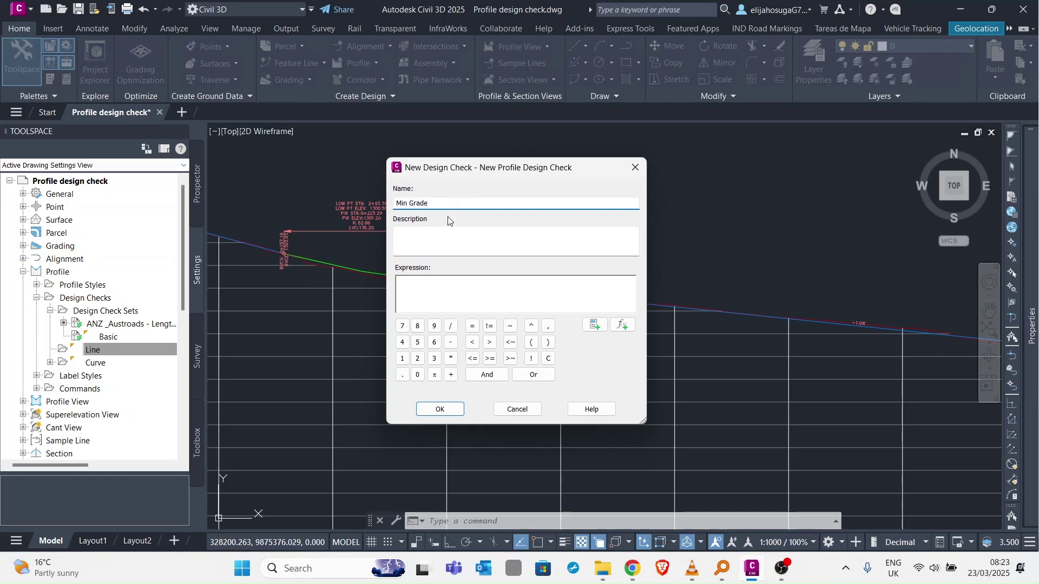
type("in Grade")
left_click(595, 324)
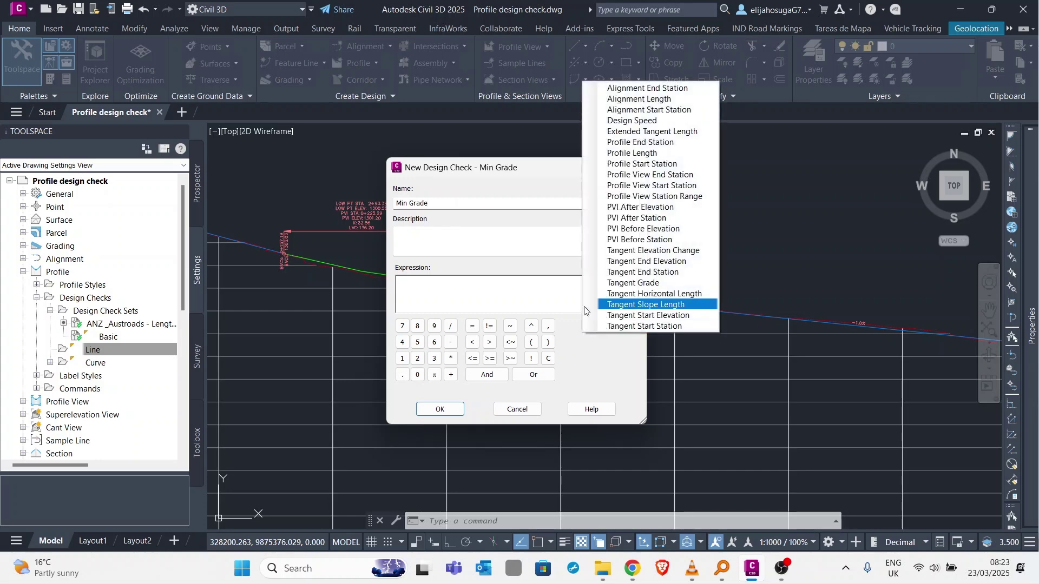
left_click(633, 283)
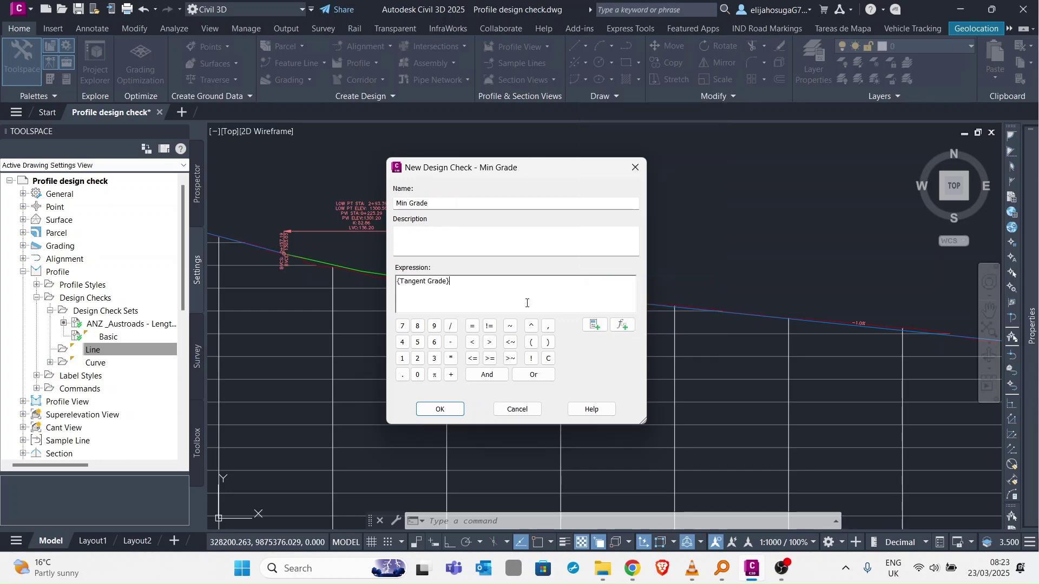
left_click(491, 359)
left_click(417, 375)
left_click(401, 375)
double_click(417, 375)
type("5")
left_click(447, 412)
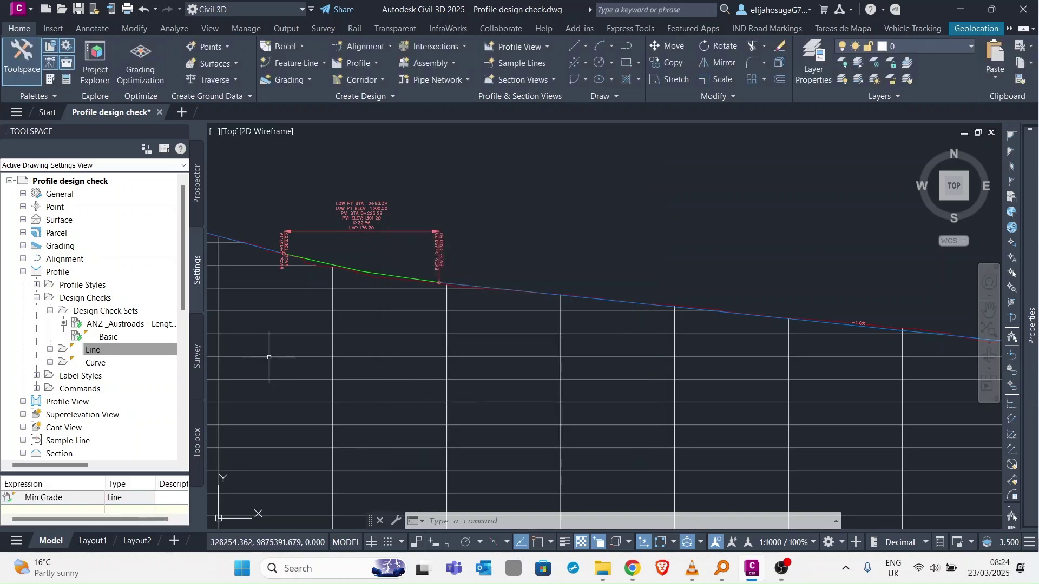
- Start a new line design check named 'Max Grade'
left_click(73, 351)
right_click(96, 351)
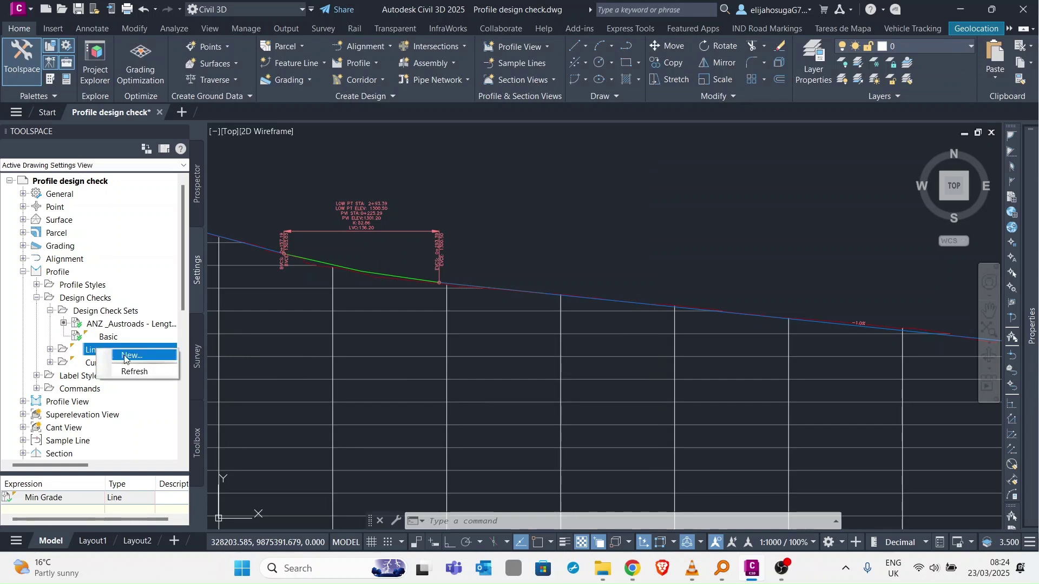
left_click(145, 358)
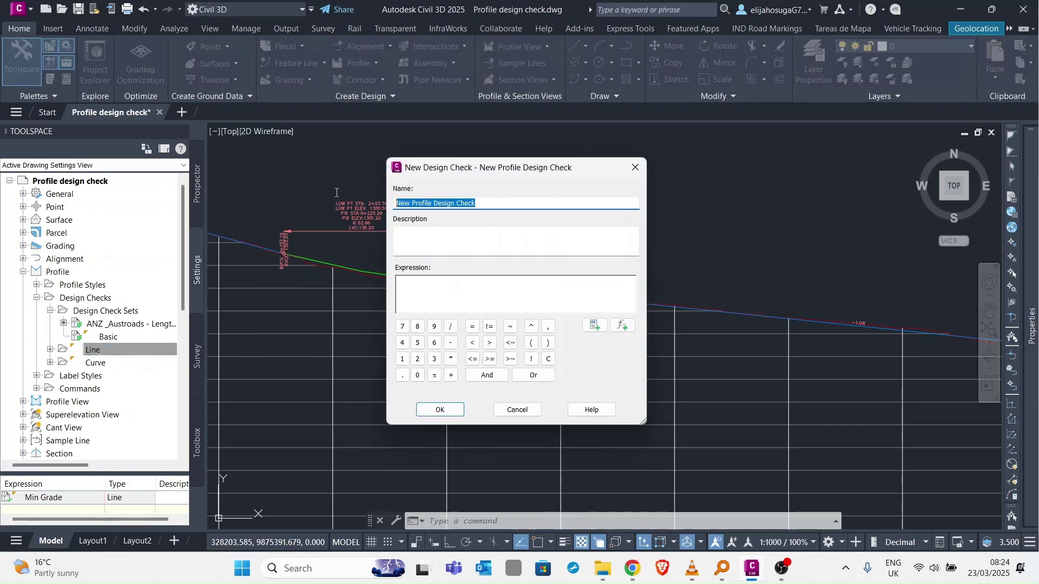
type("Max Grade")
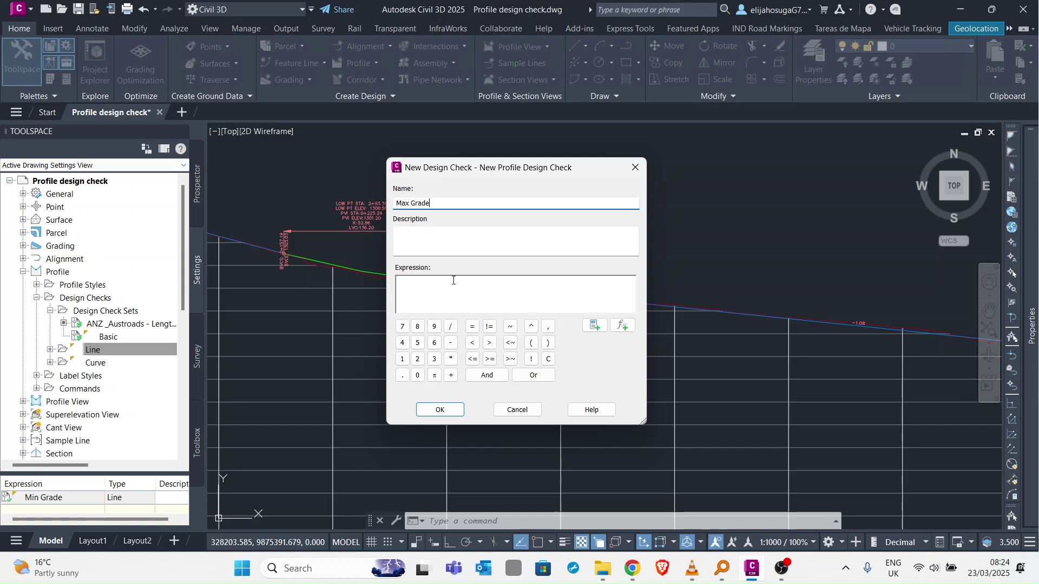
left_click(453, 280)
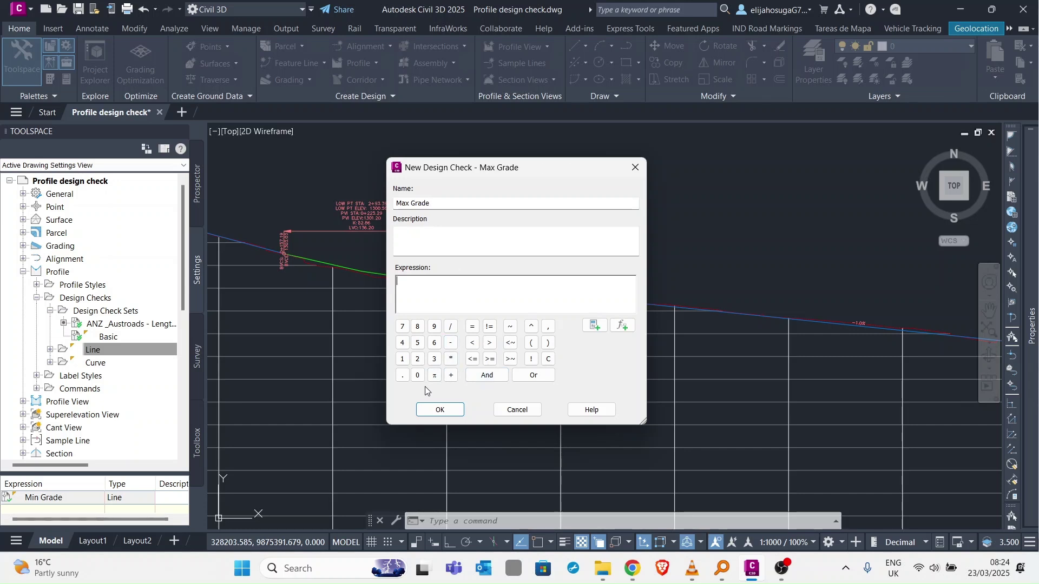
- Define the Max Grade expression as {Tangent Grade}<=0.01 and save the check
left_click(595, 325)
left_click(639, 284)
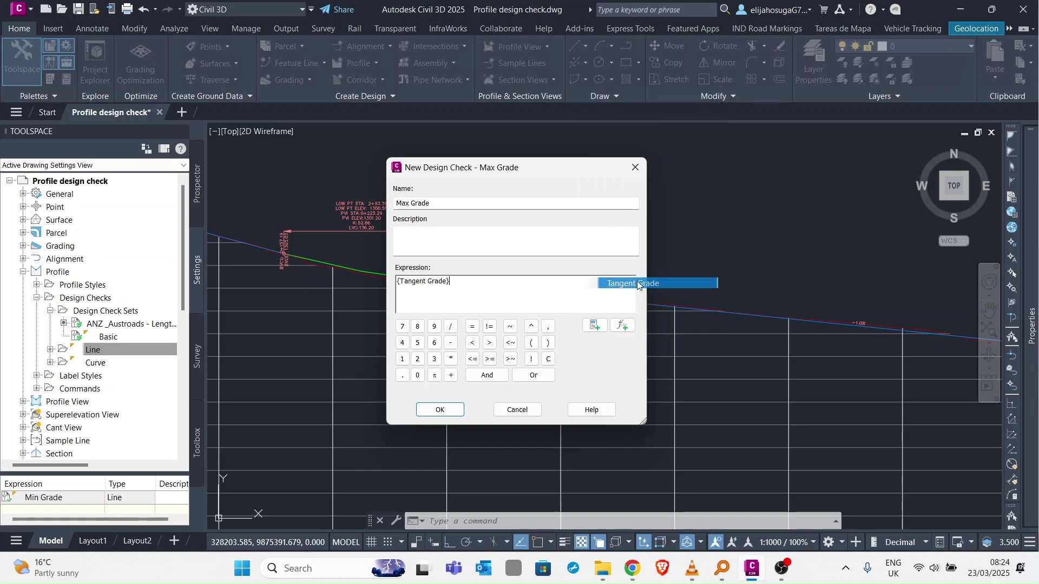
left_click(473, 359)
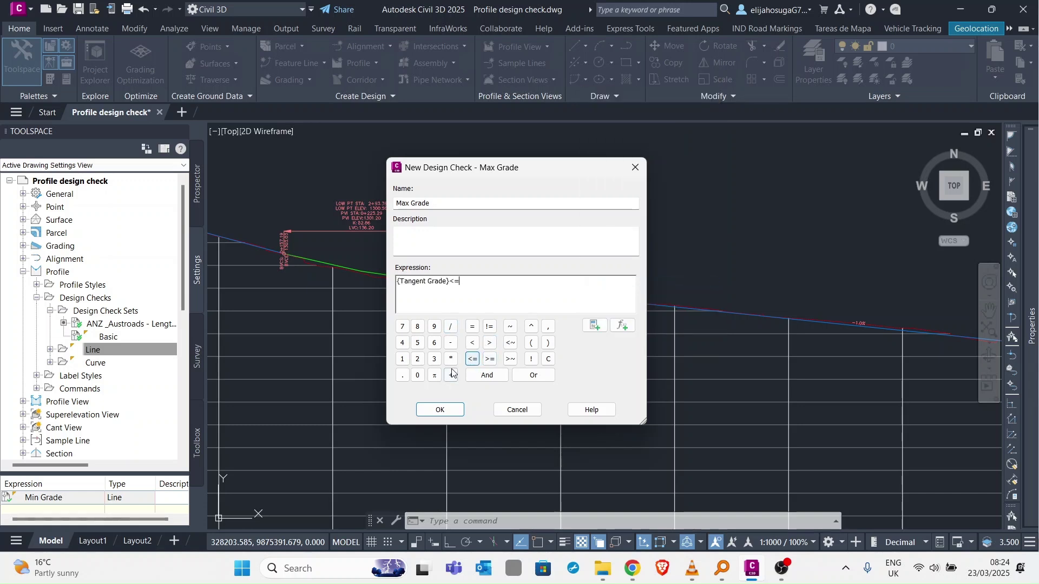
left_click(417, 375)
left_click(402, 375)
left_click(418, 375)
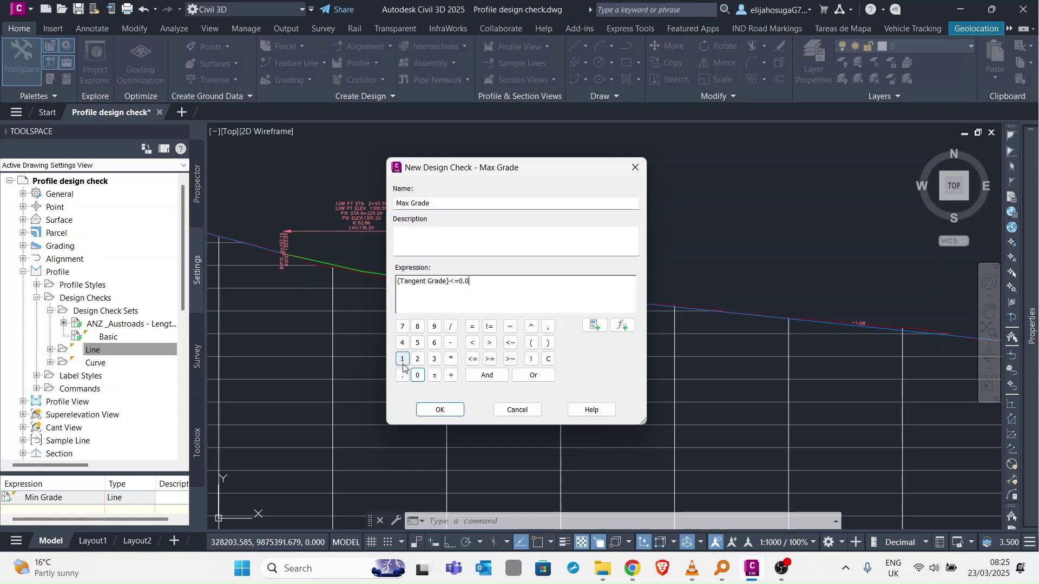
left_click(403, 359)
left_click(439, 410)
- Zoom out to the full road profile and display the Curve checks, including ANZ_Austroads Crest
scroll(528, 340, "down", 3)
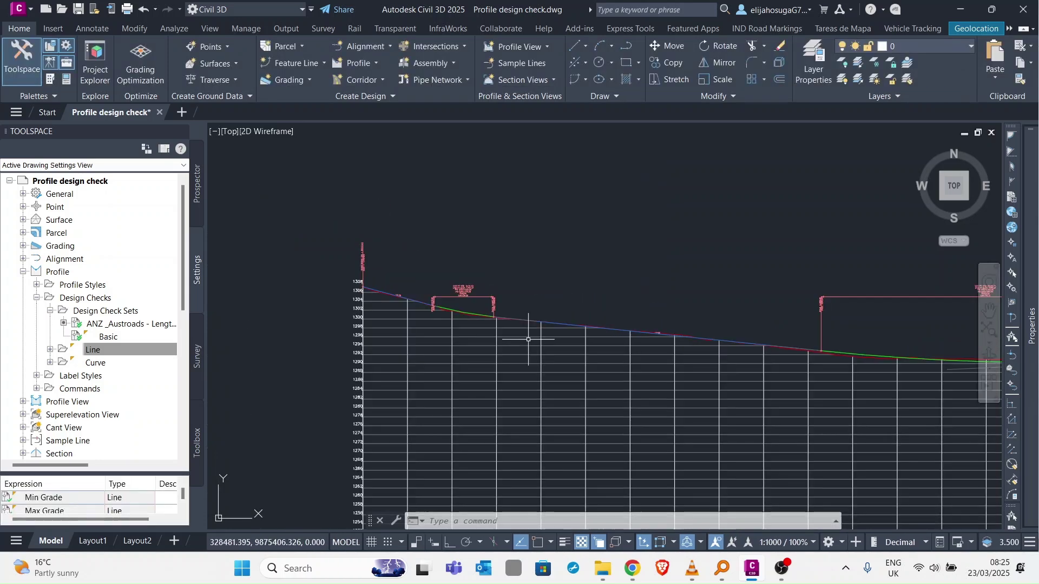
middle_click_drag(547, 341, 469, 322)
middle_click_drag(568, 359, 554, 356)
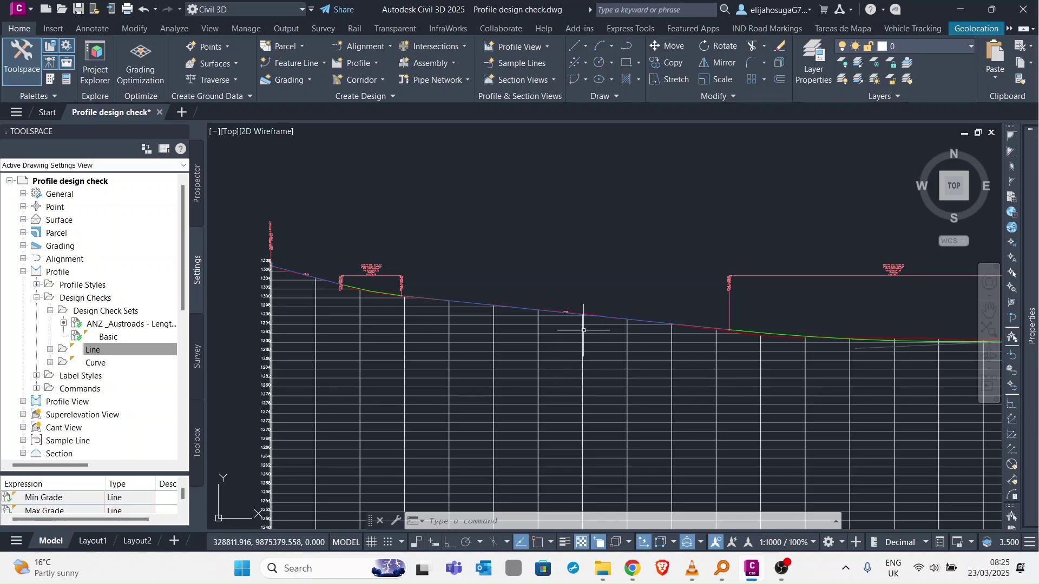
mouse_move(583, 330)
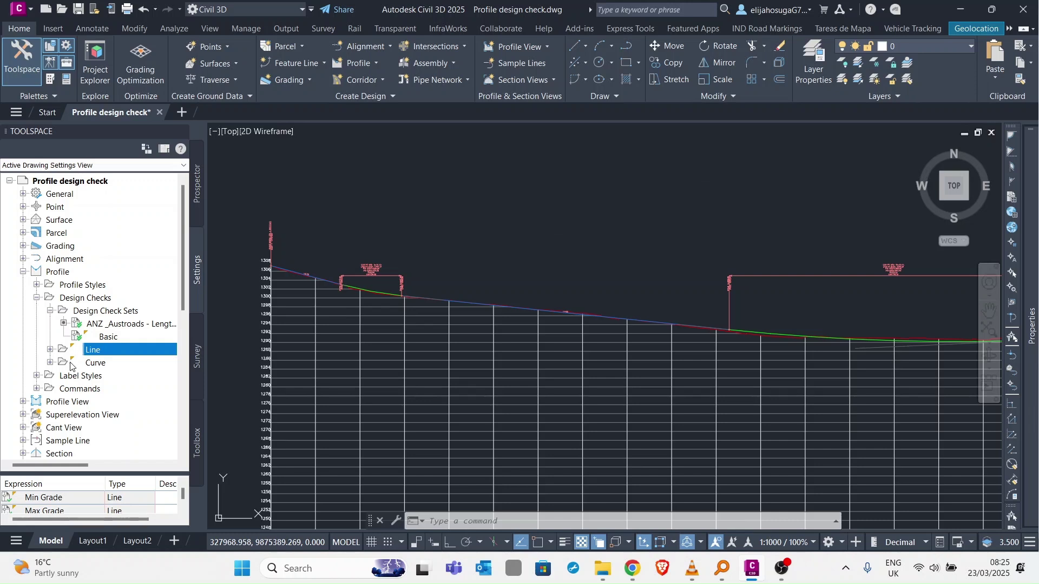
left_click(95, 367)
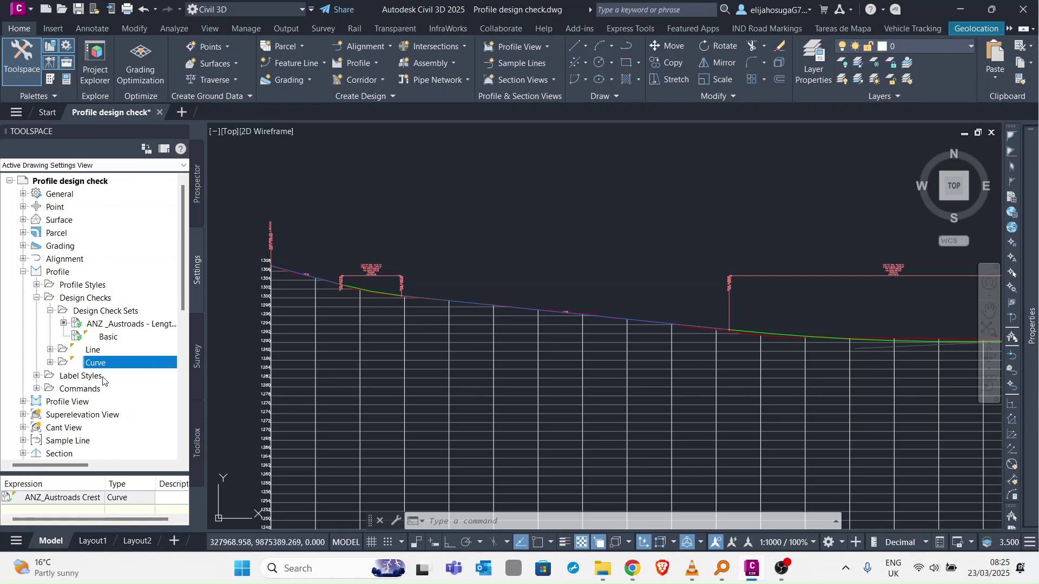
- Create curve check 'Stopping SD' with expression {Minimum K for Stopping Sight Distance}>=7
right_click(103, 362)
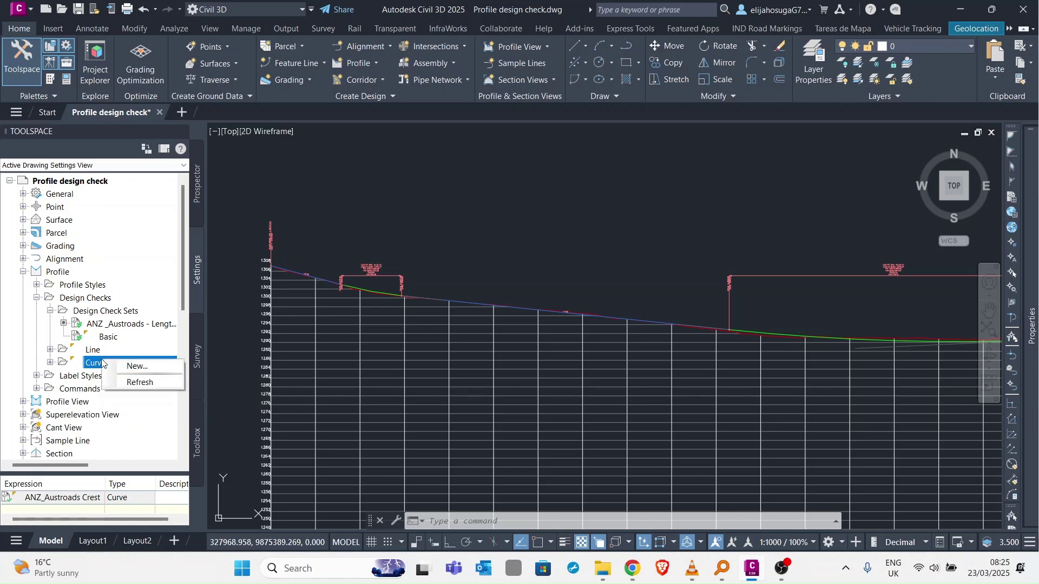
left_click(138, 368)
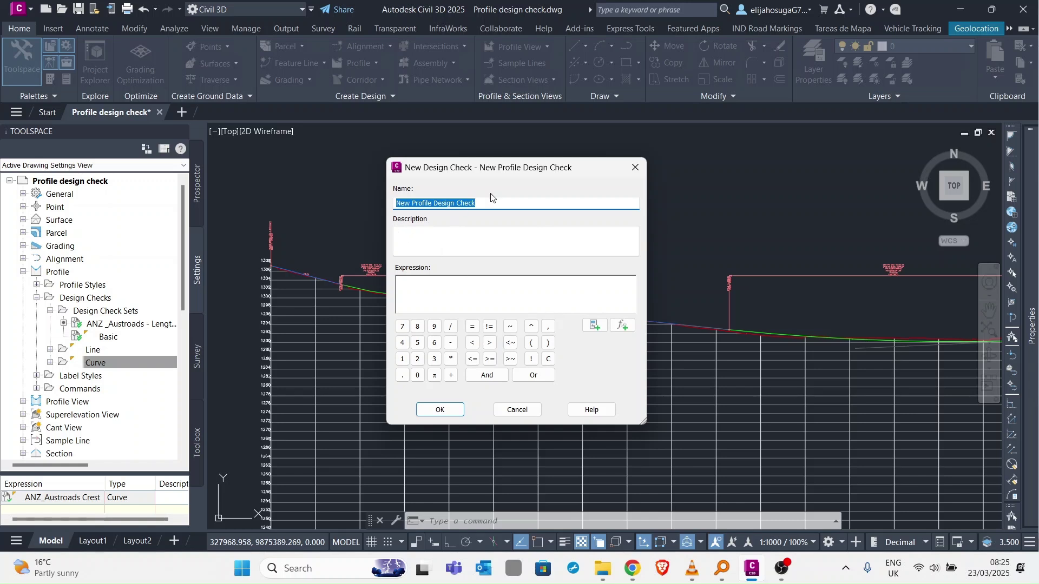
type("Stoping SD")
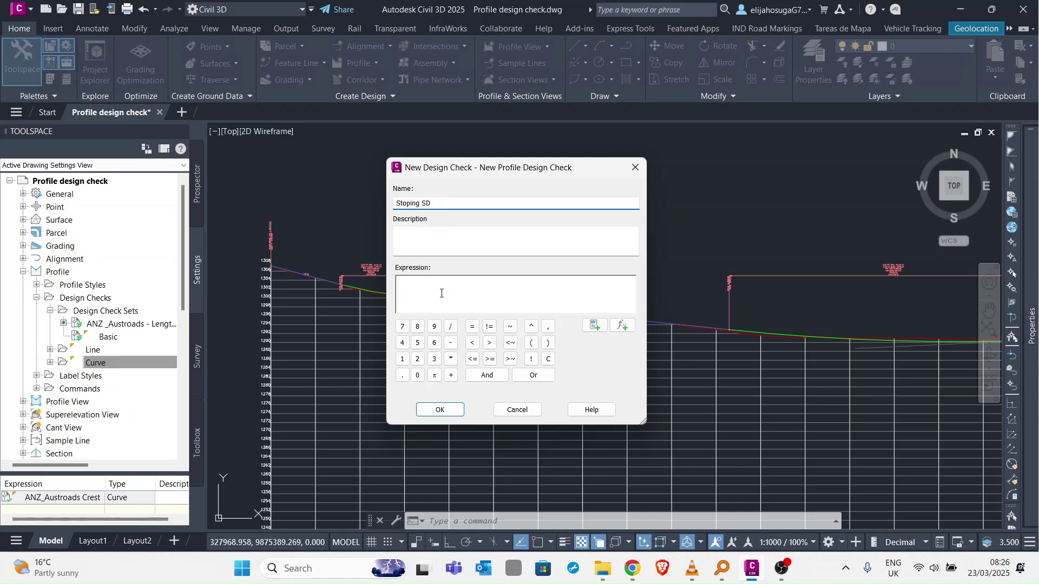
left_click(409, 208)
type("p")
left_click(510, 307)
left_click(594, 327)
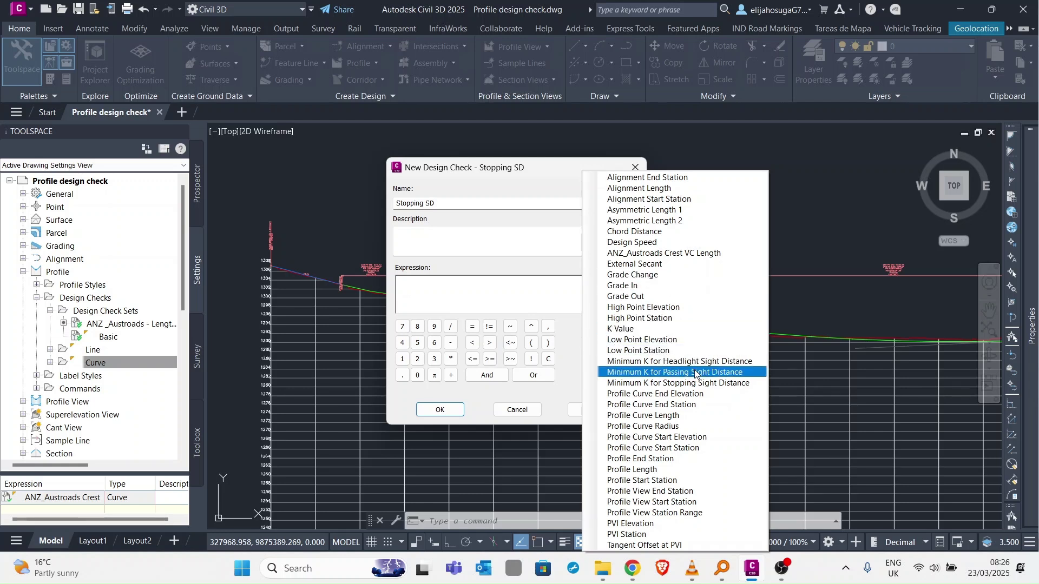
left_click(653, 384)
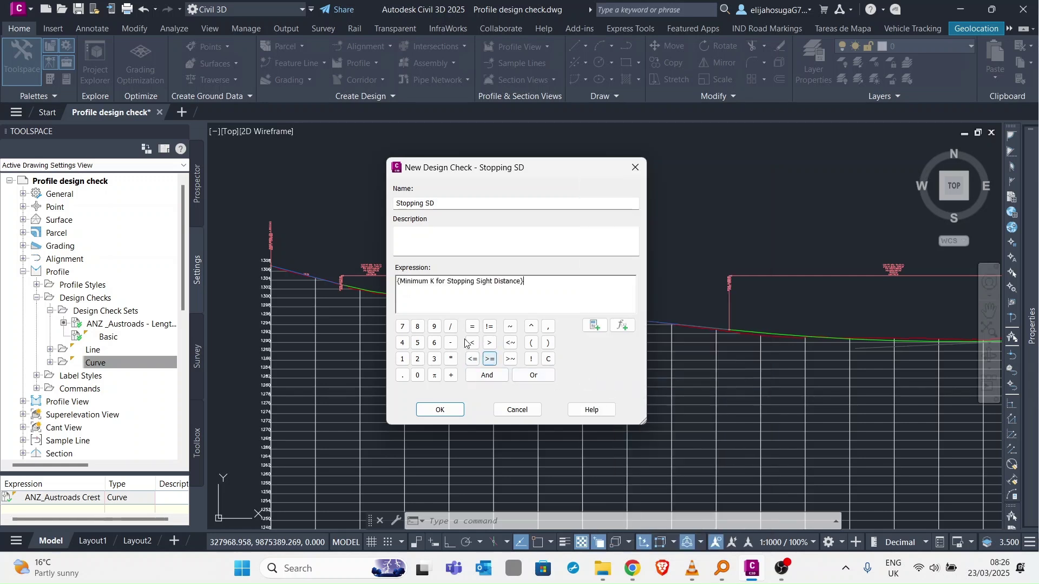
left_click(488, 360)
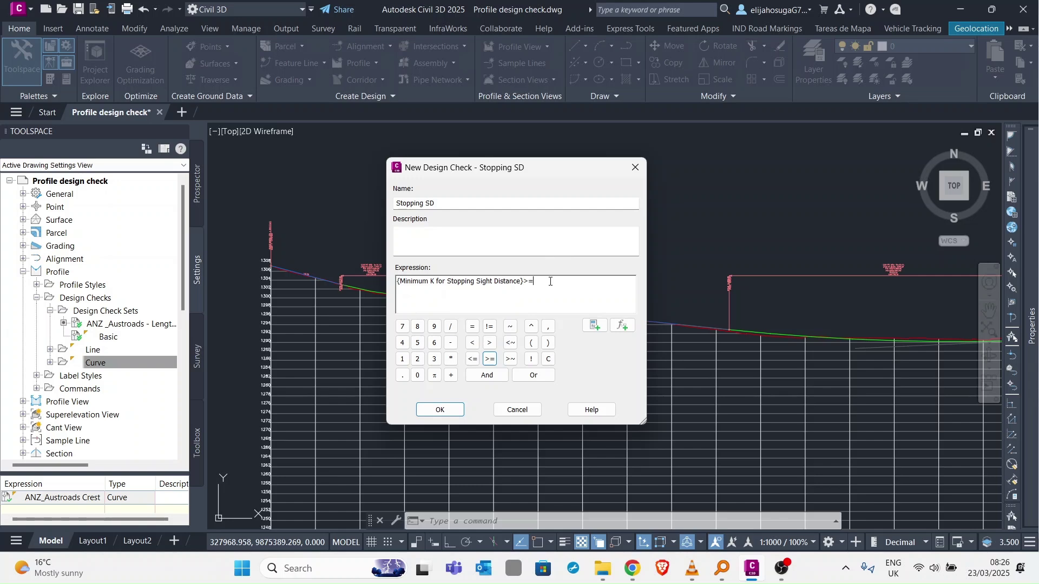
left_click(440, 411)
- Create another new curve design check and name it Min Passing SD
right_click(111, 362)
left_click(139, 369)
left_click(434, 282)
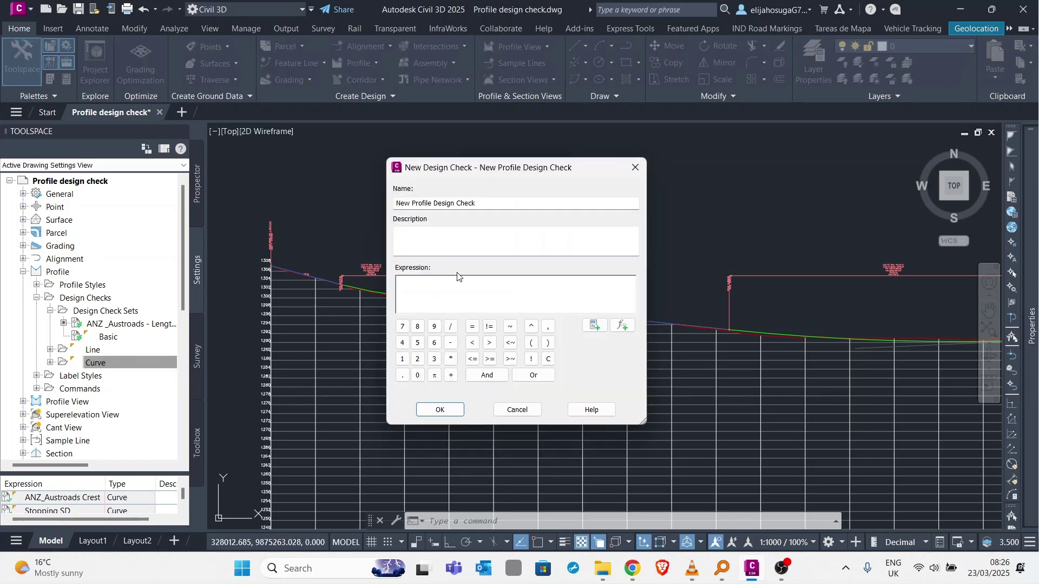
left_click(475, 207)
left_click_drag(476, 207, 391, 212)
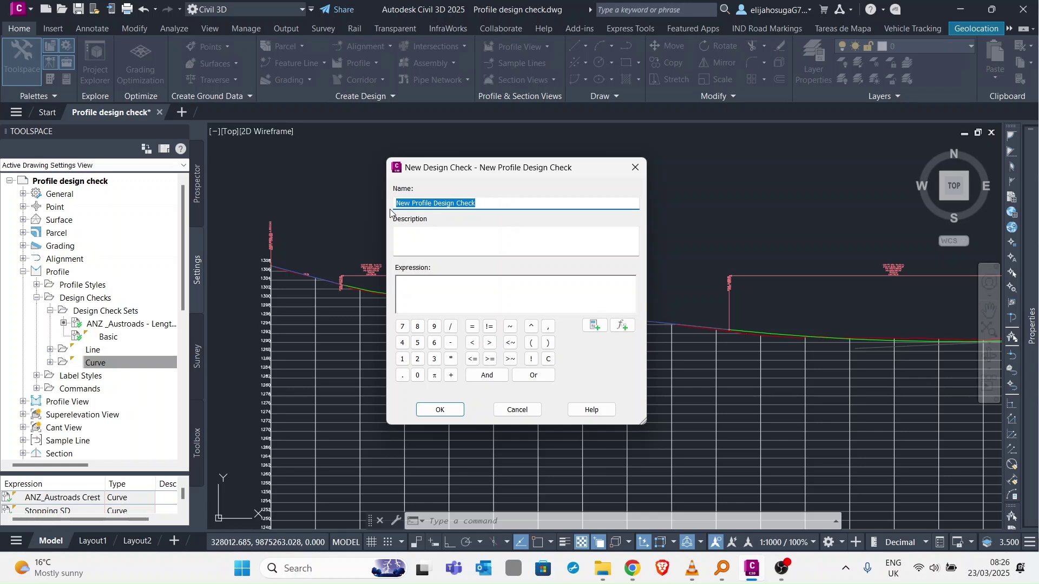
type("Min Passing SD")
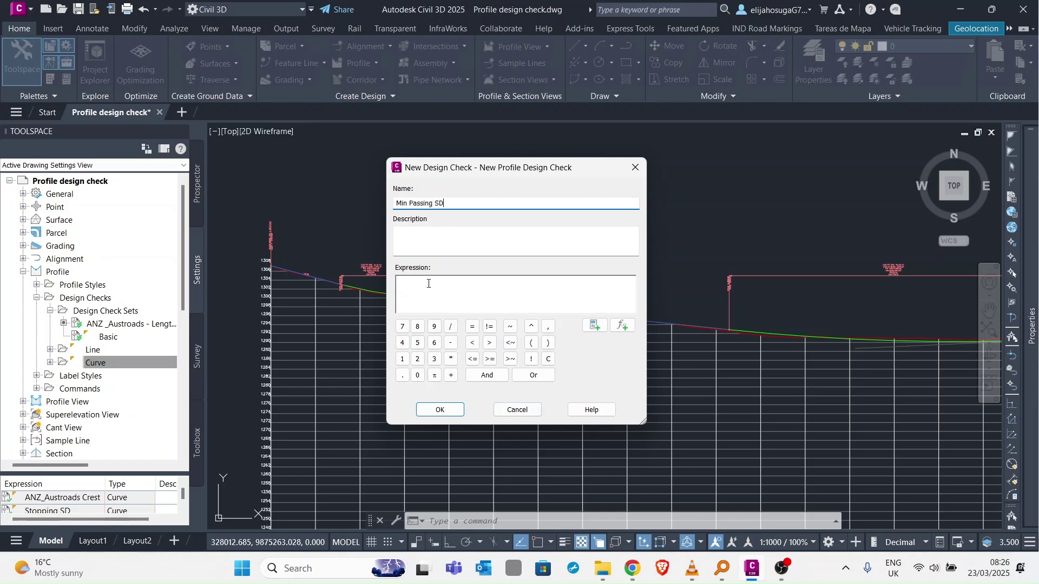
- Set its expression to Minimum K for Passing Sight Distance >= 1 and save the check
left_click(594, 325)
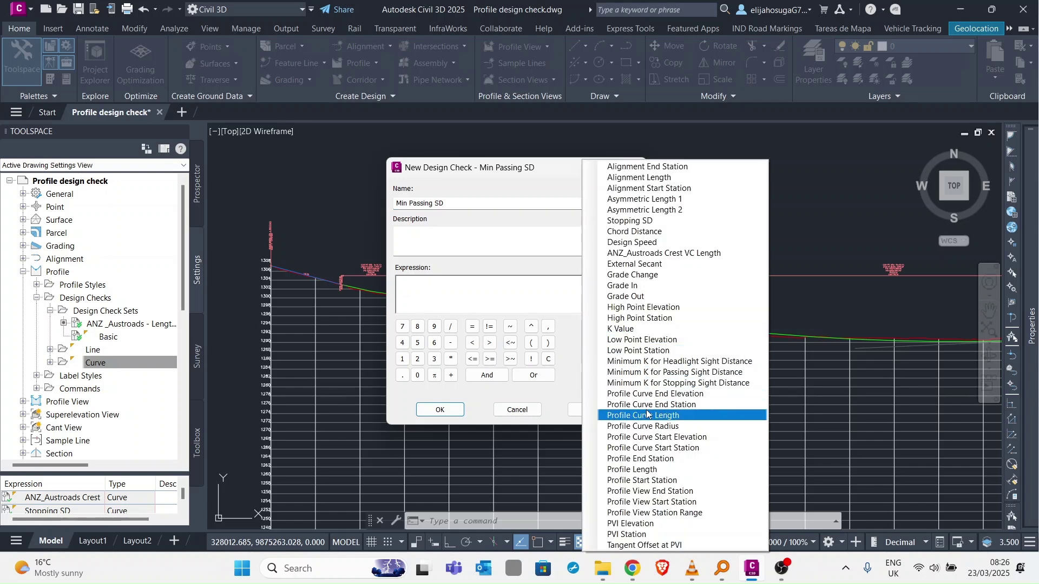
left_click(647, 373)
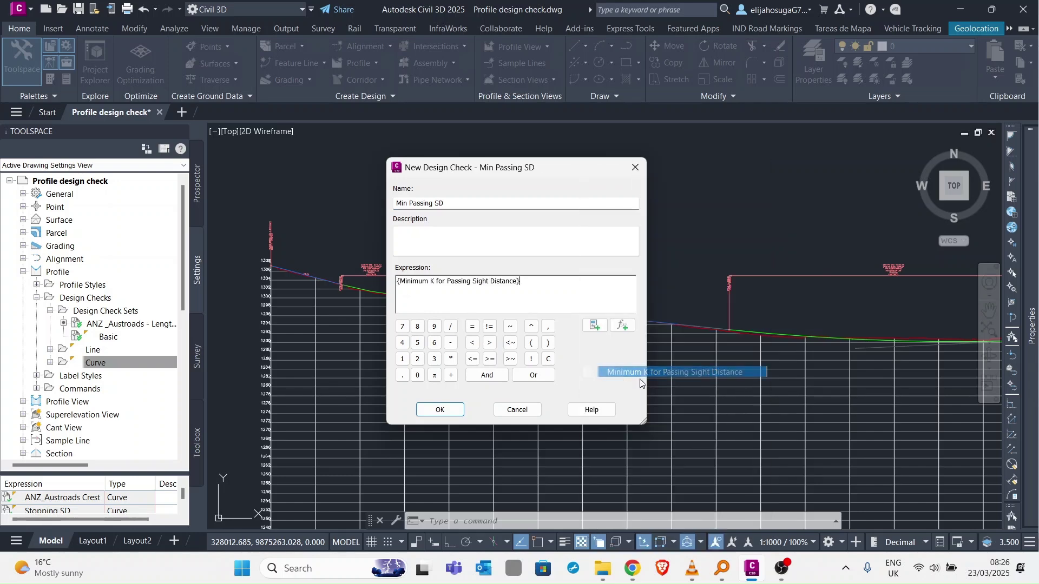
left_click(490, 358)
left_click(402, 359)
left_click(439, 410)
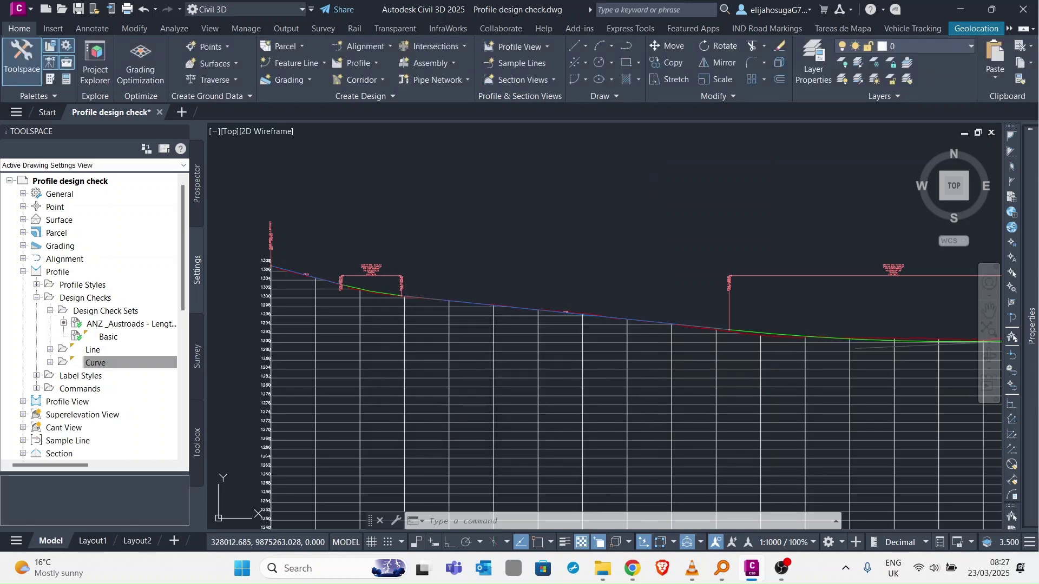
- Start a new profile design check set under Design Check Sets and name it Cademia
left_click(95, 361)
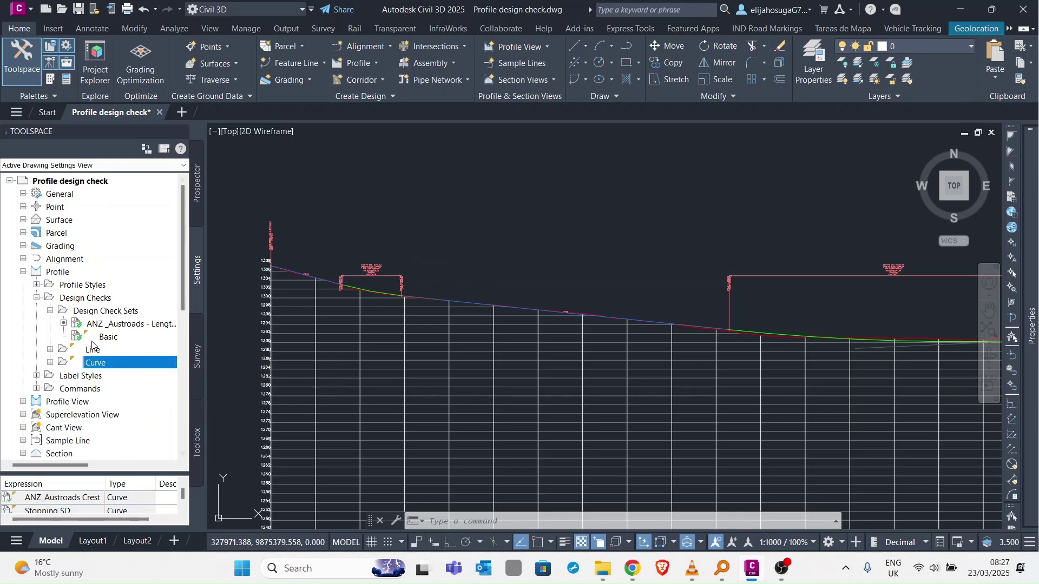
left_click(98, 312)
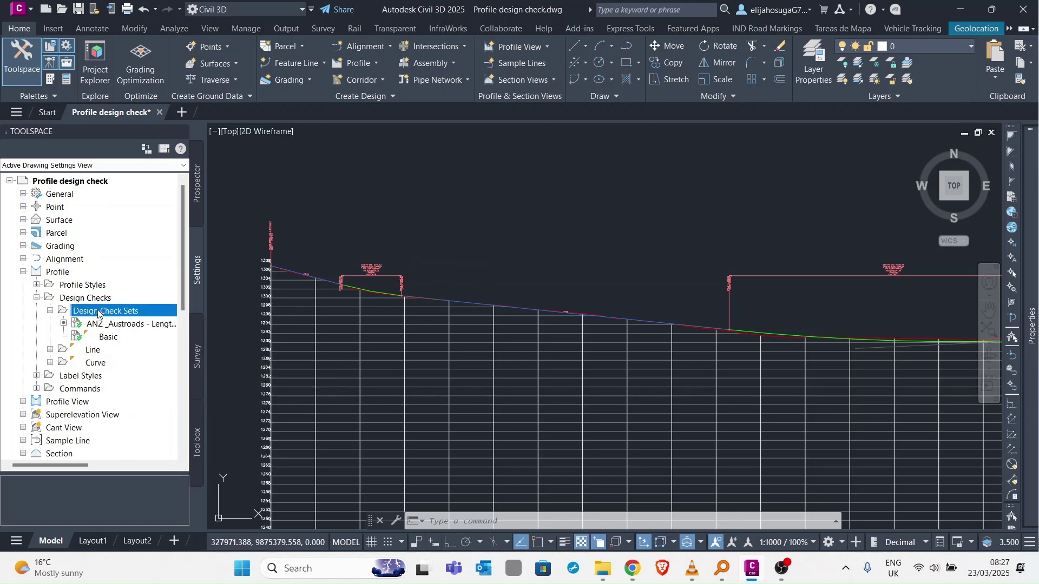
right_click(98, 312)
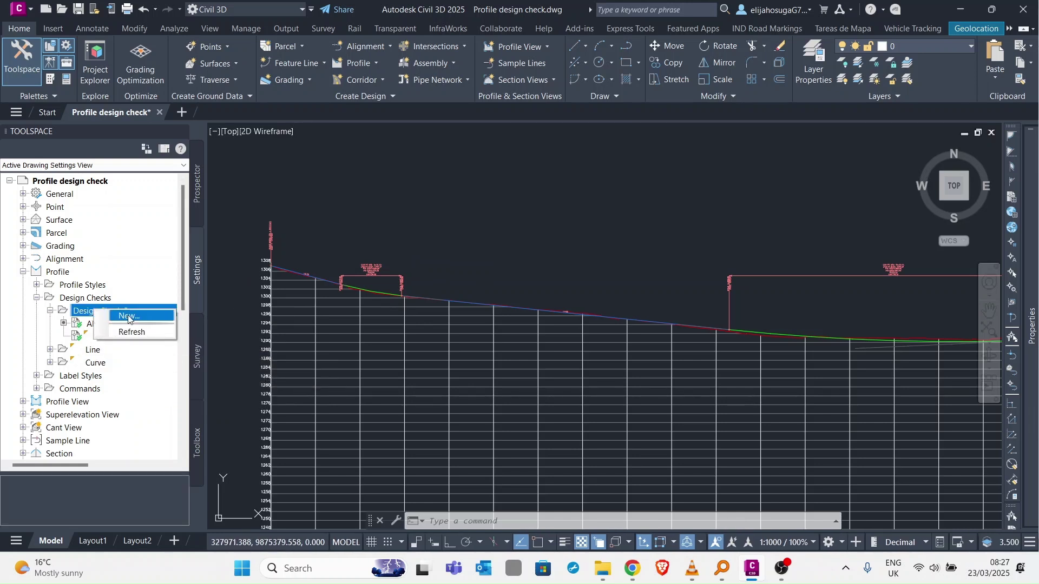
left_click(128, 317)
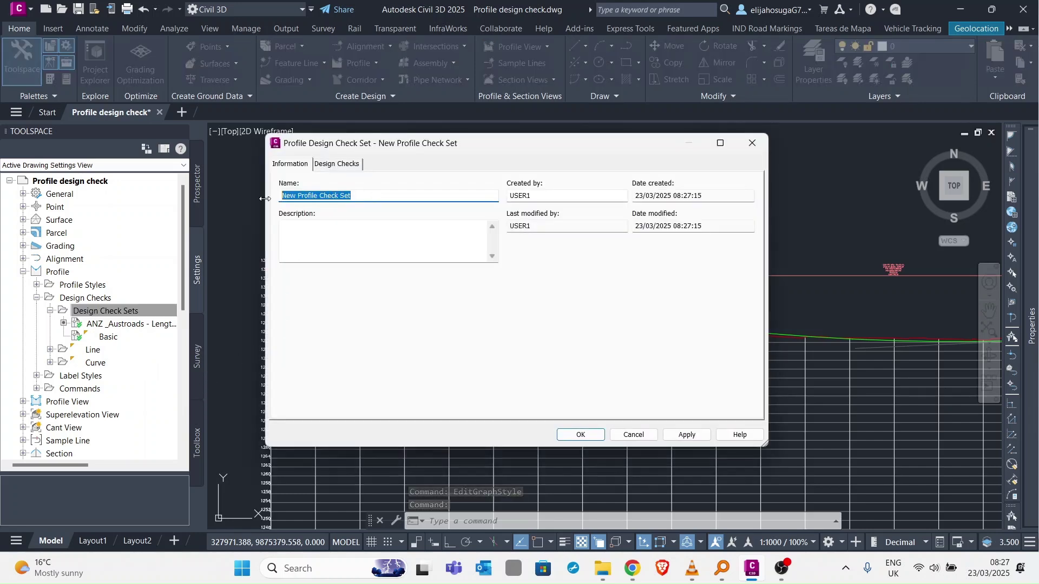
type("Cademia")
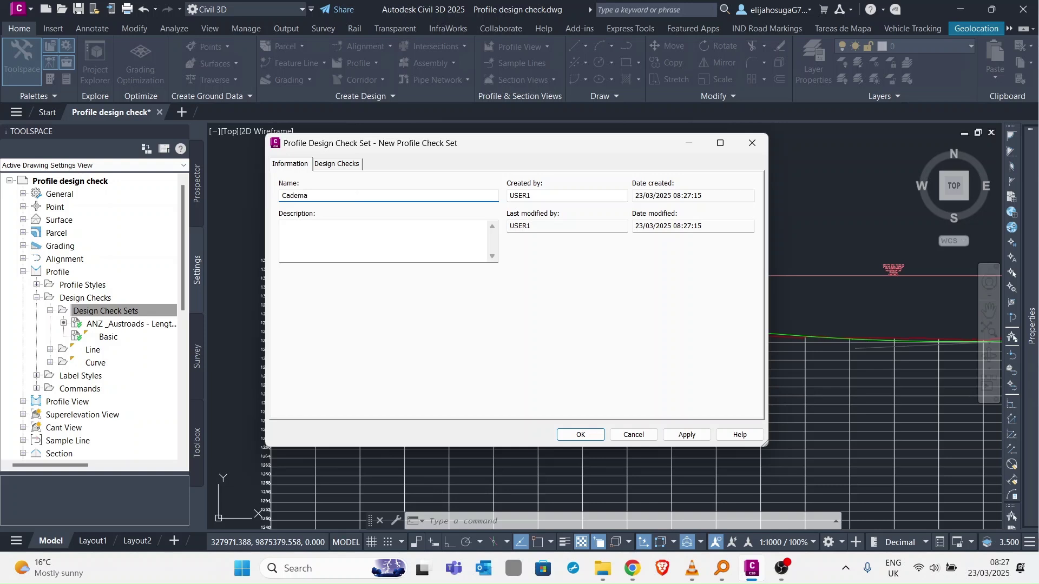
- Add the Min Grade and Max Grade line checks to the Cademia set
left_click(337, 163)
left_click(512, 198)
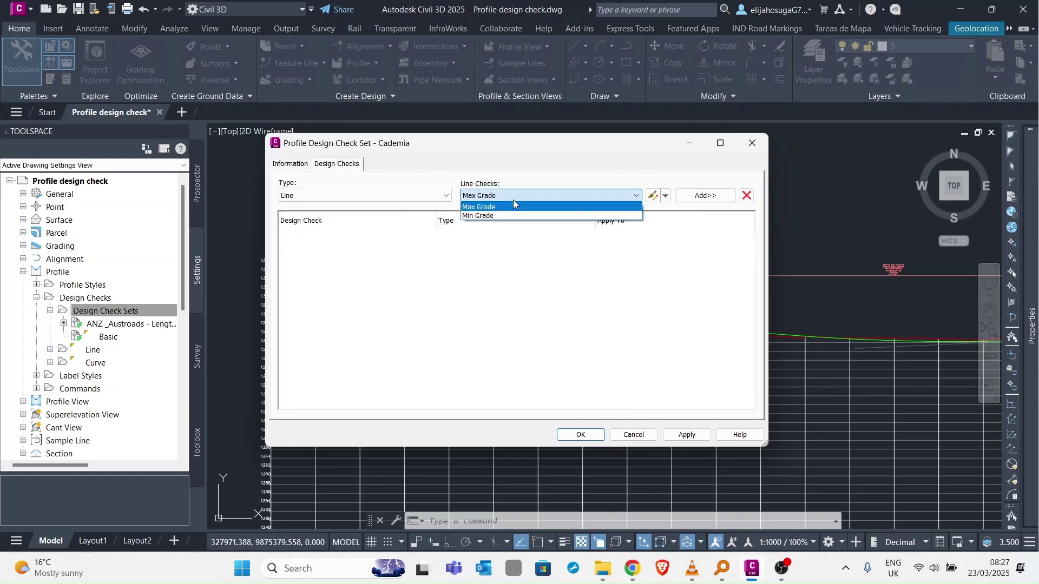
left_click(493, 214)
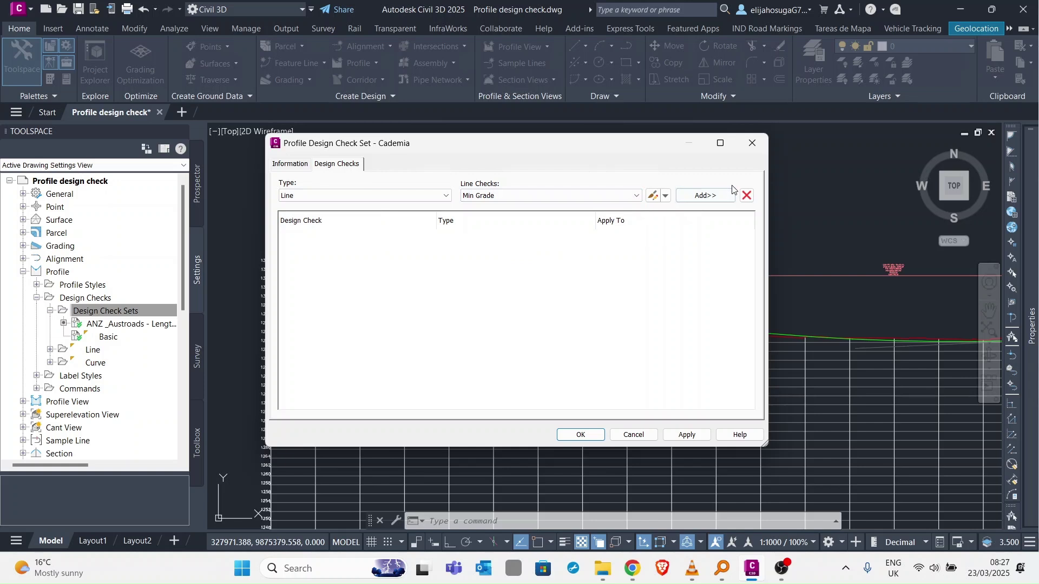
left_click(705, 195)
left_click(306, 195)
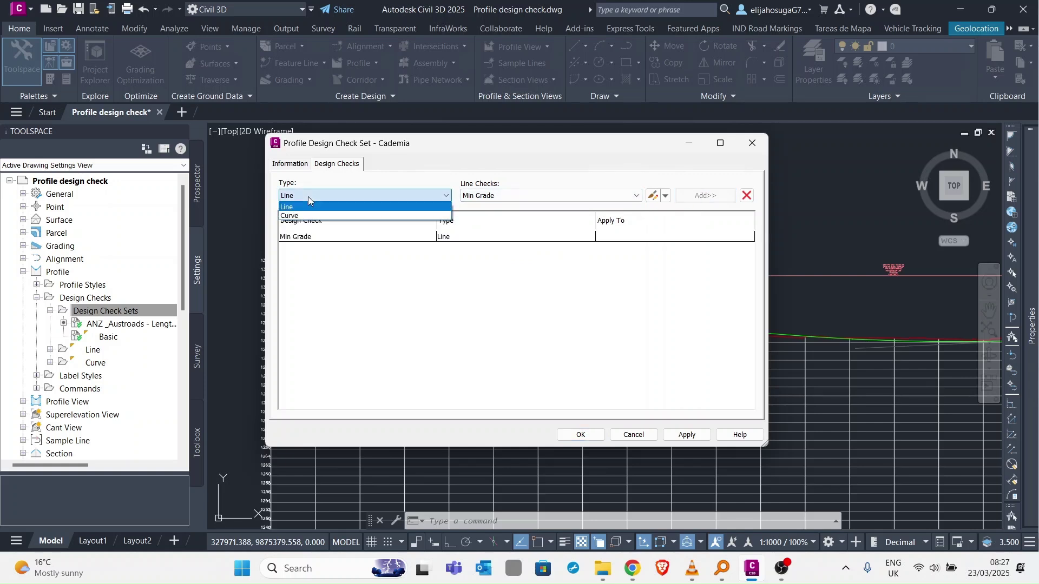
left_click(342, 195)
left_click(481, 195)
left_click(479, 207)
left_click(705, 195)
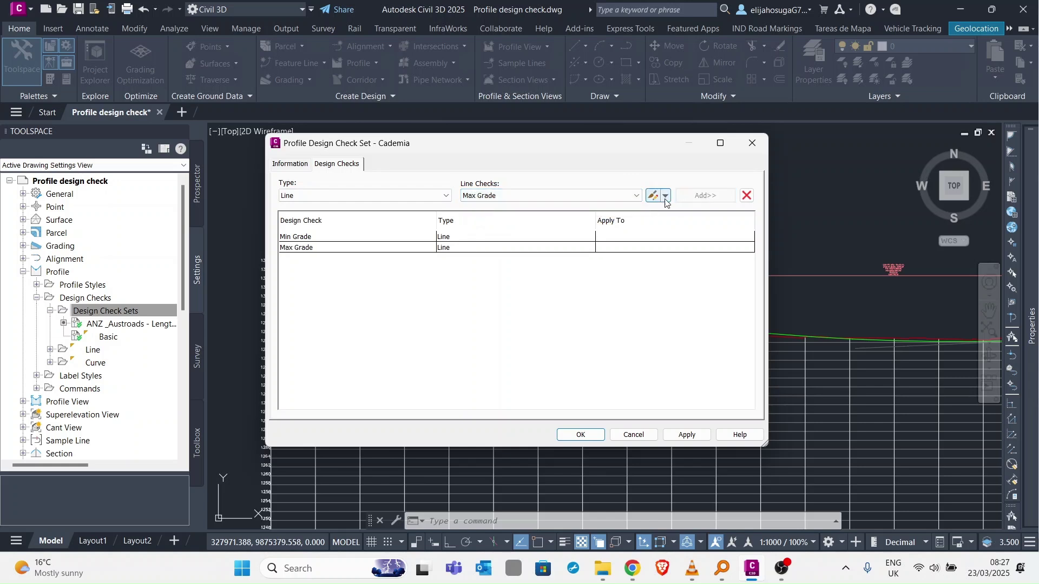
- Add the Stopping SD and Min Passing SD curve checks to the set
left_click(301, 198)
left_click(297, 215)
left_click(578, 196)
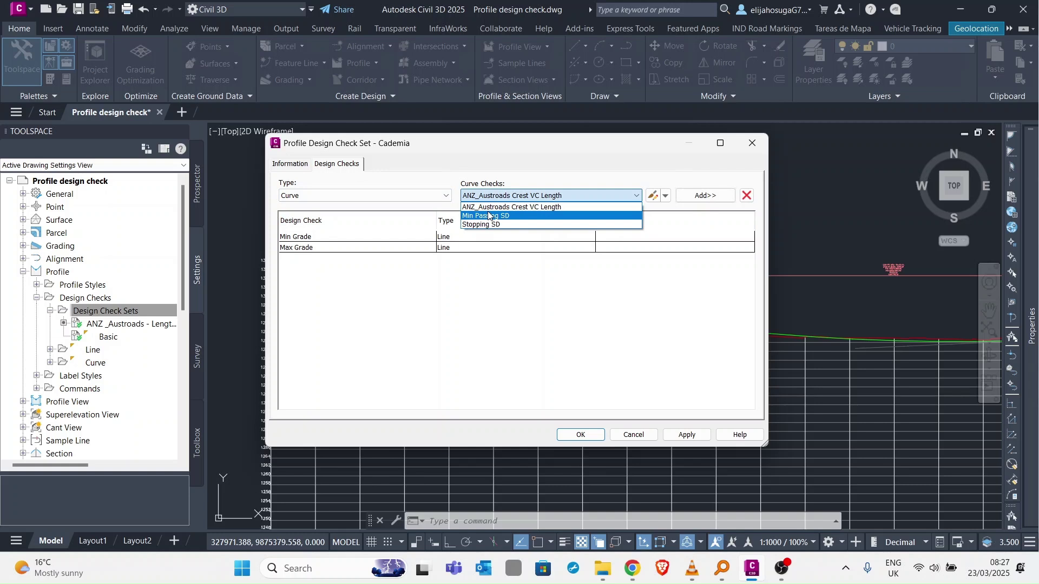
left_click(488, 224)
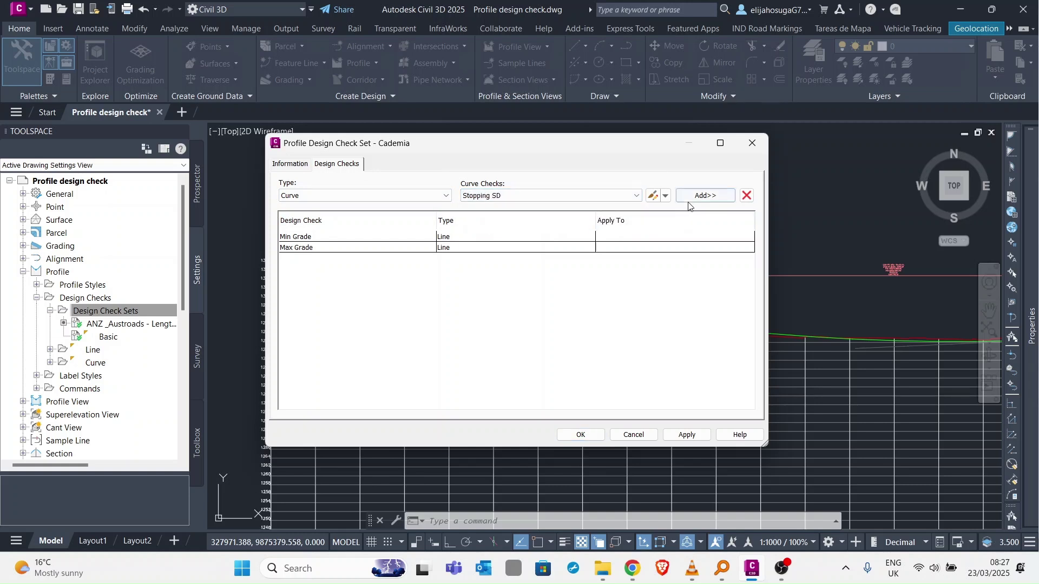
left_click(705, 195)
left_click(491, 197)
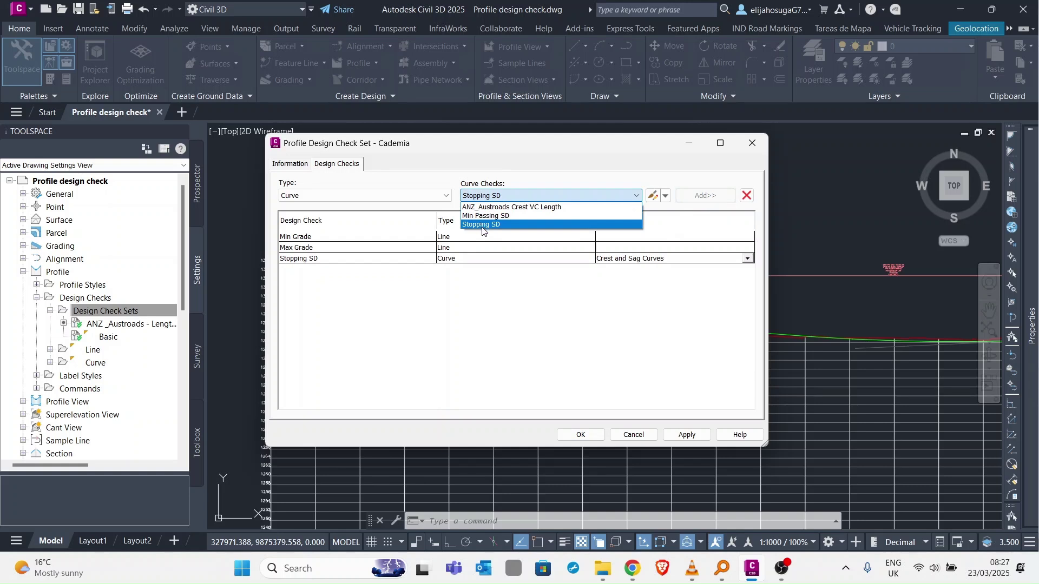
left_click(485, 216)
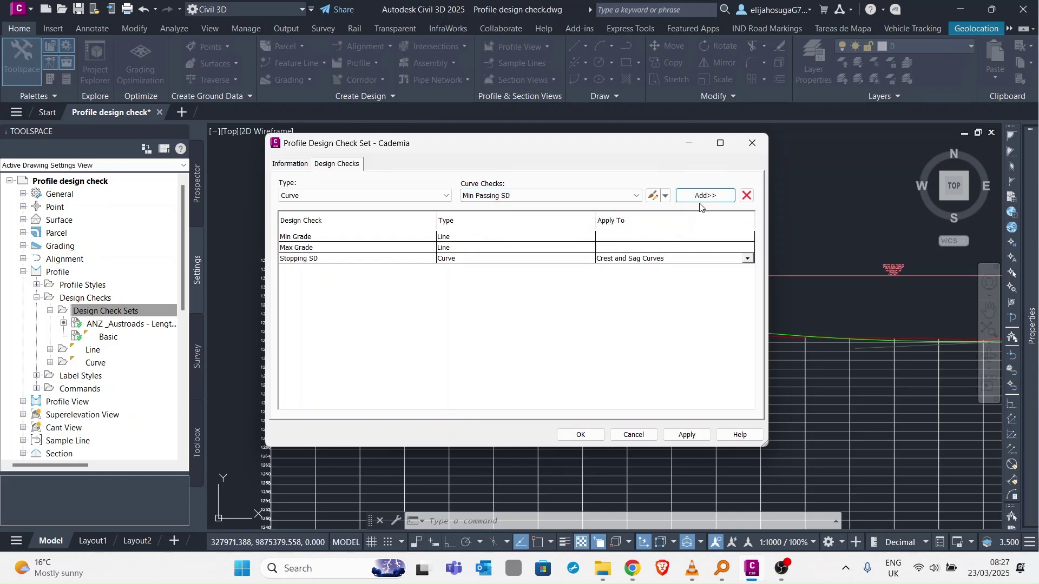
left_click(703, 196)
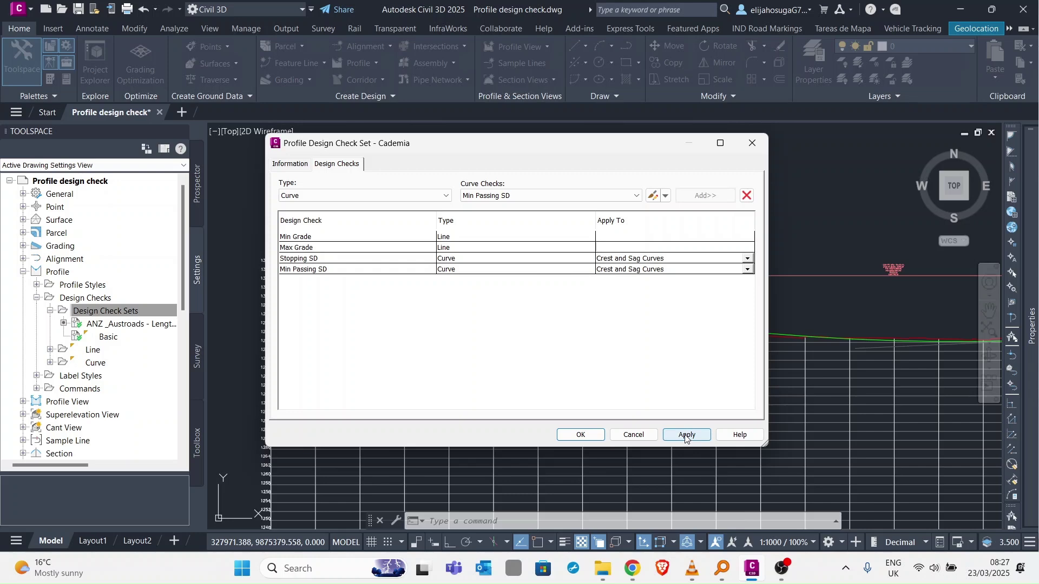
- Save the Cademia design check set
left_click(581, 435)
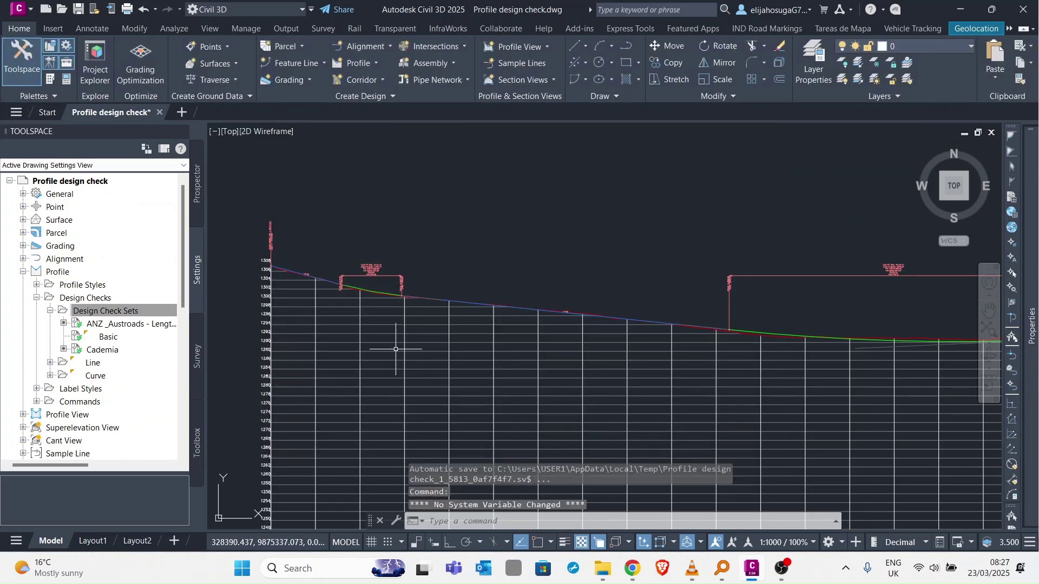
scroll(394, 347, "down", 2)
scroll(607, 308, "up", 5)
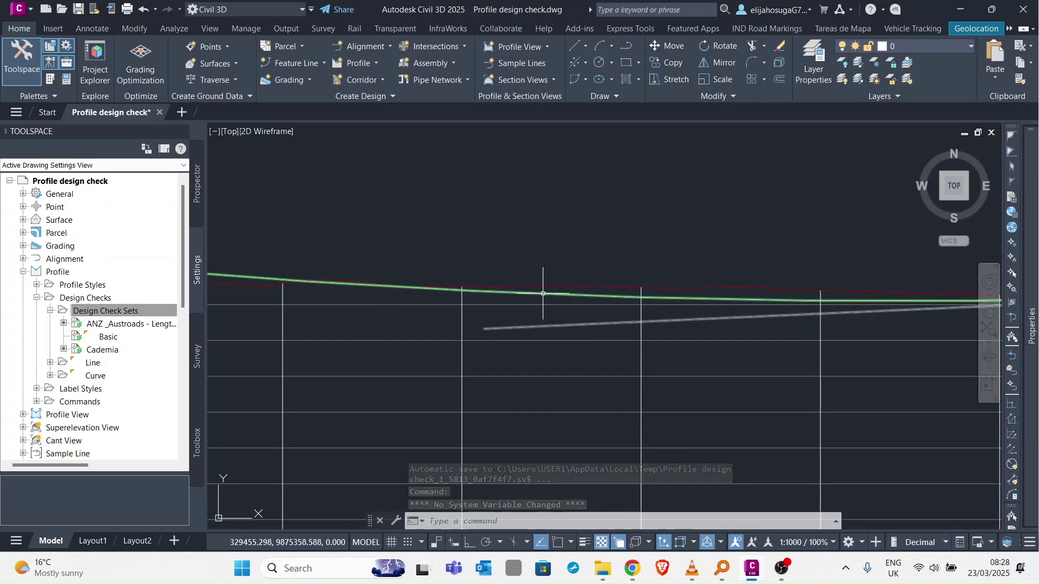
- Select the design profile in the profile view and bring up its shortcut menu
left_click(541, 296)
scroll(556, 232, "down", 2)
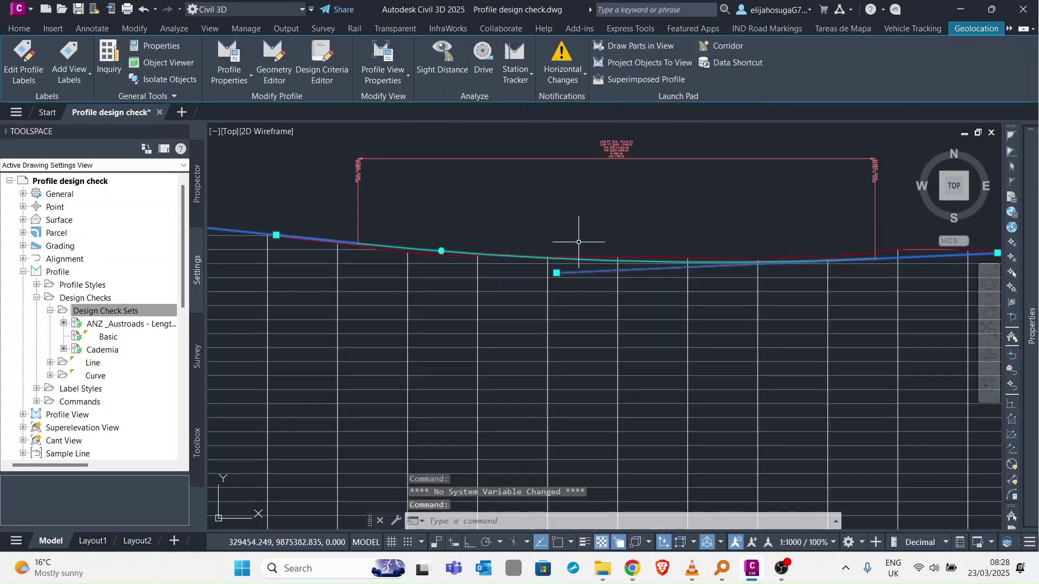
scroll(530, 222, "down", 2)
scroll(534, 243, "up", 1)
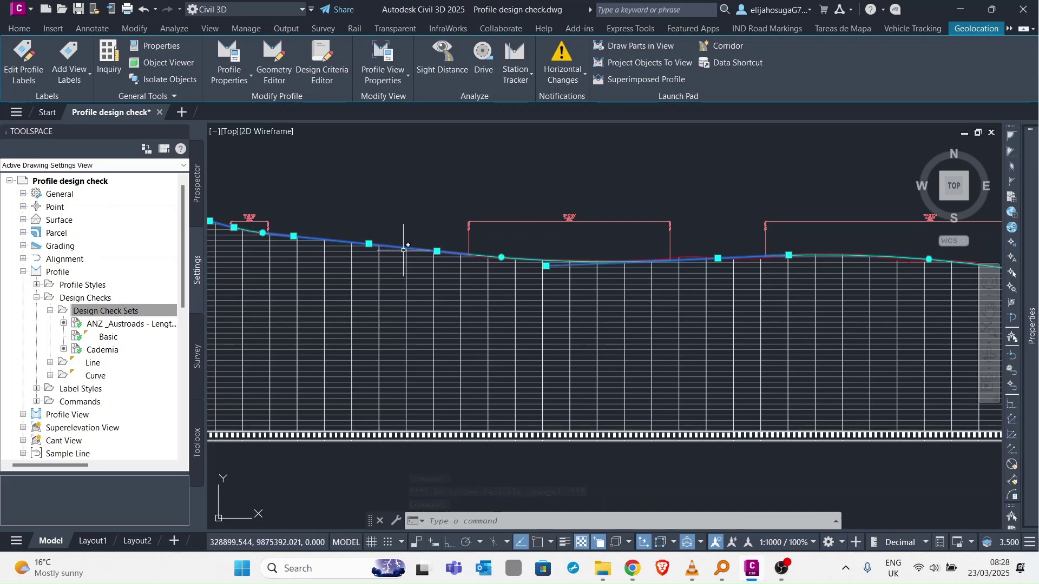
right_click(431, 241)
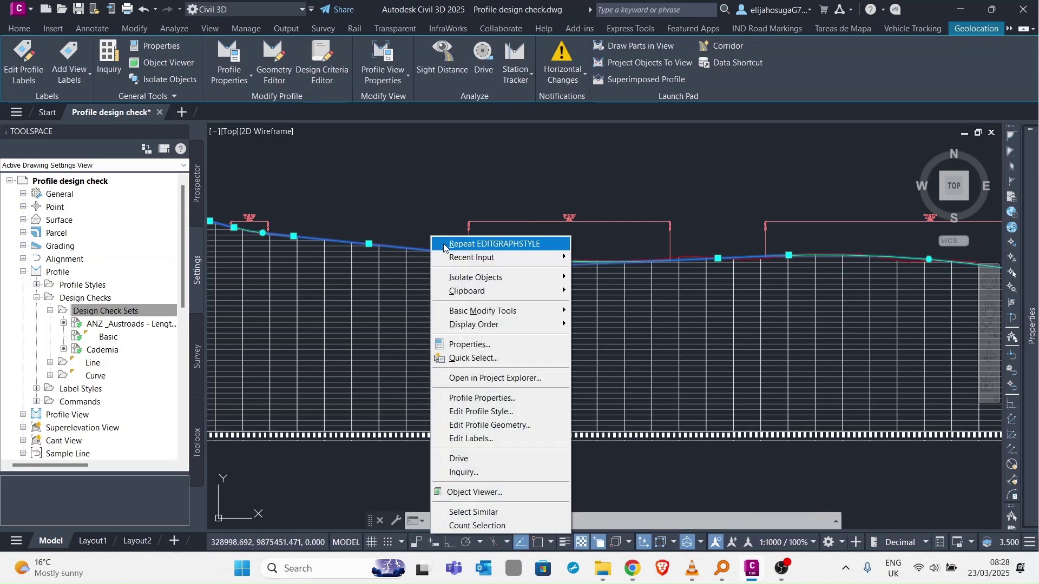
- In Profile Properties' Design Criteria, set the profile's design check set to Cademia
left_click(487, 398)
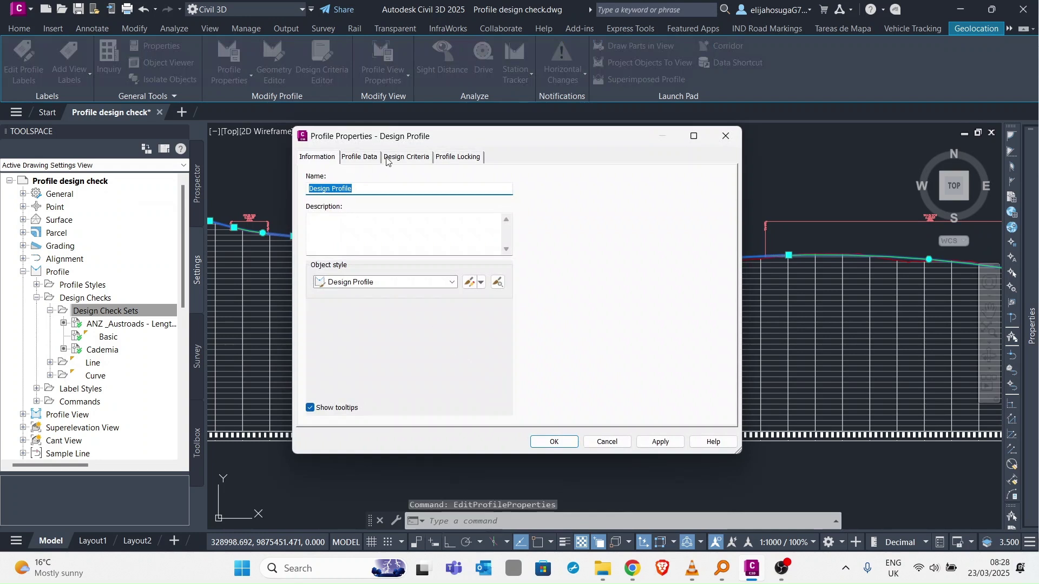
left_click(390, 158)
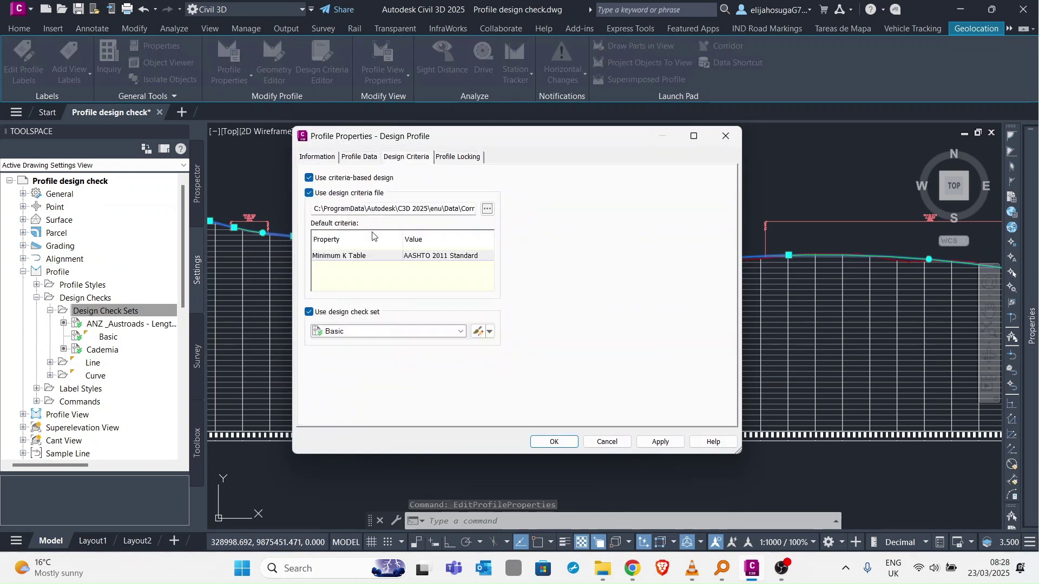
left_click(386, 333)
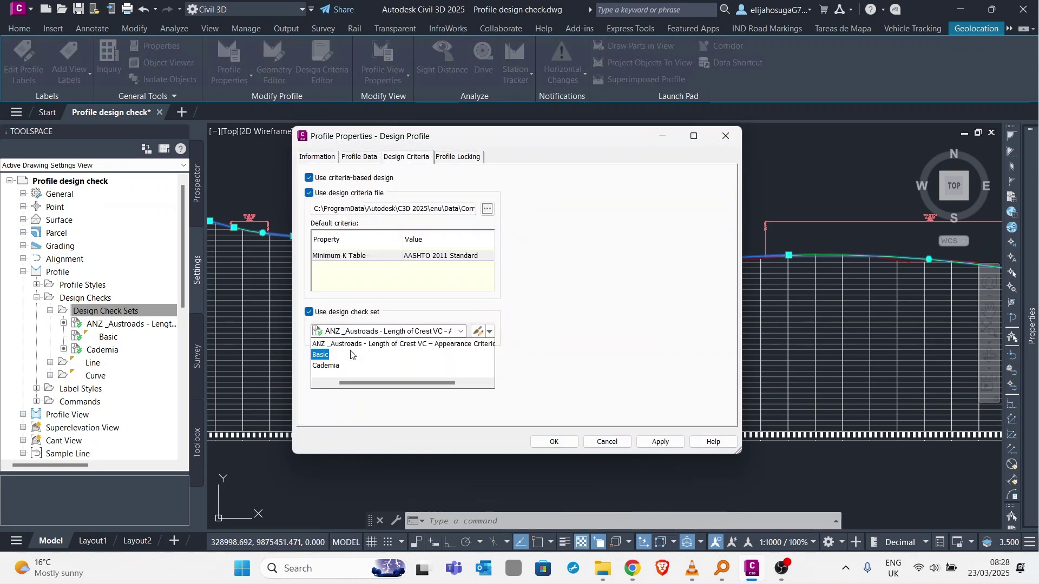
left_click(324, 366)
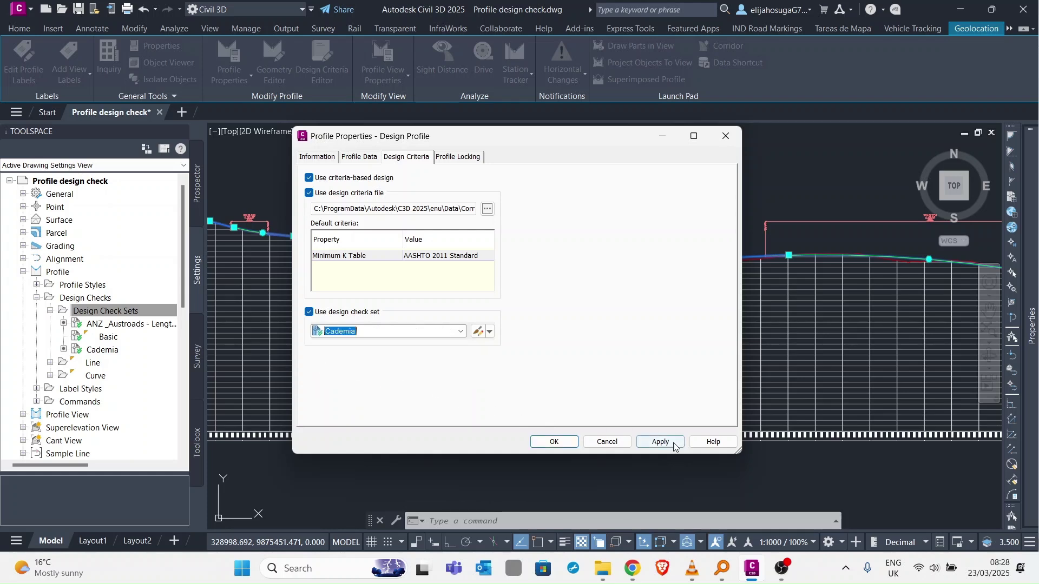
left_click(557, 442)
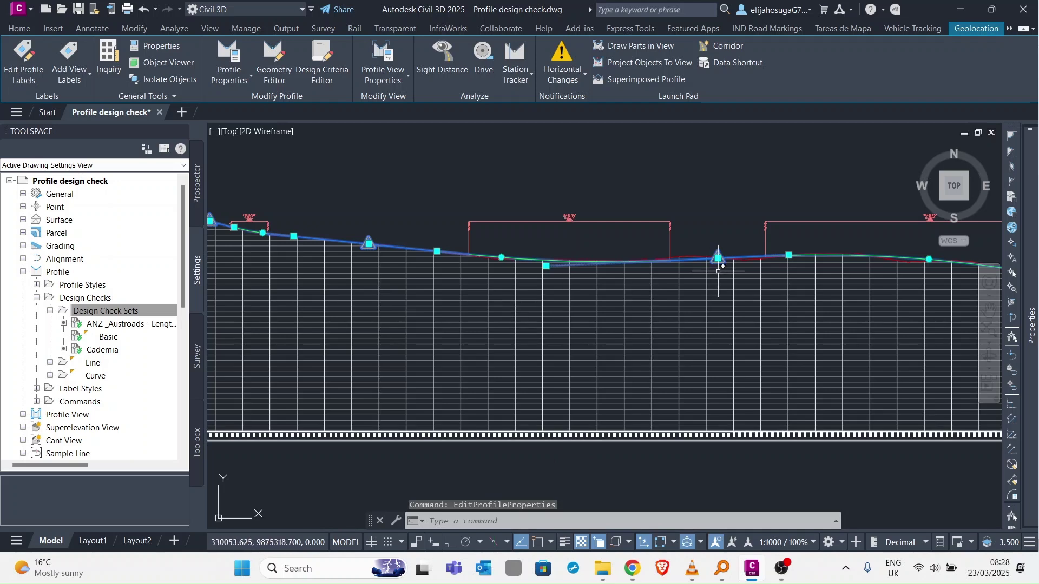
middle_click_drag(718, 273, 816, 319)
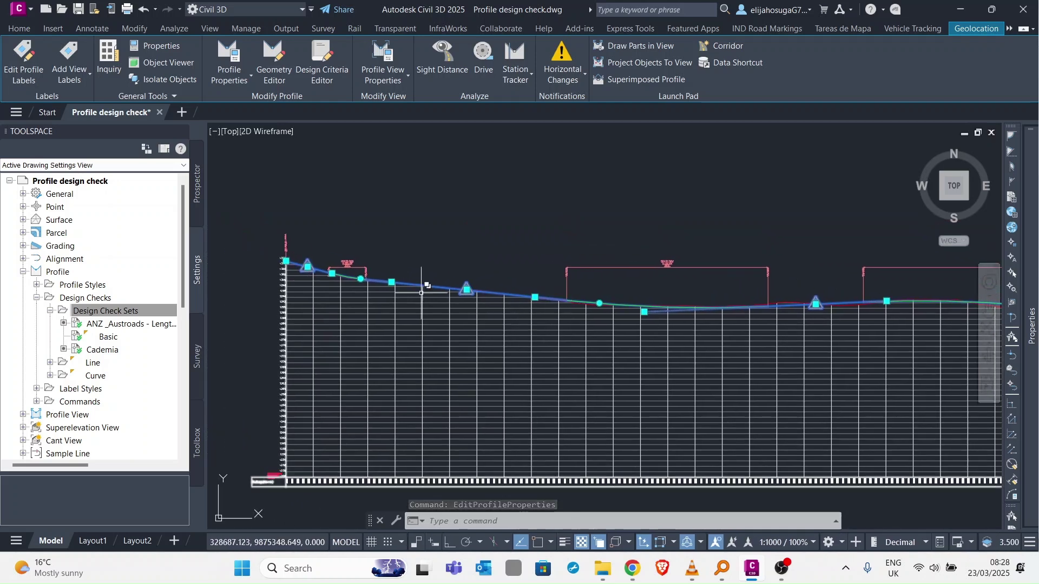
scroll(320, 275, "up", 2)
scroll(314, 295, "up", 2)
scroll(413, 352, "up", 2)
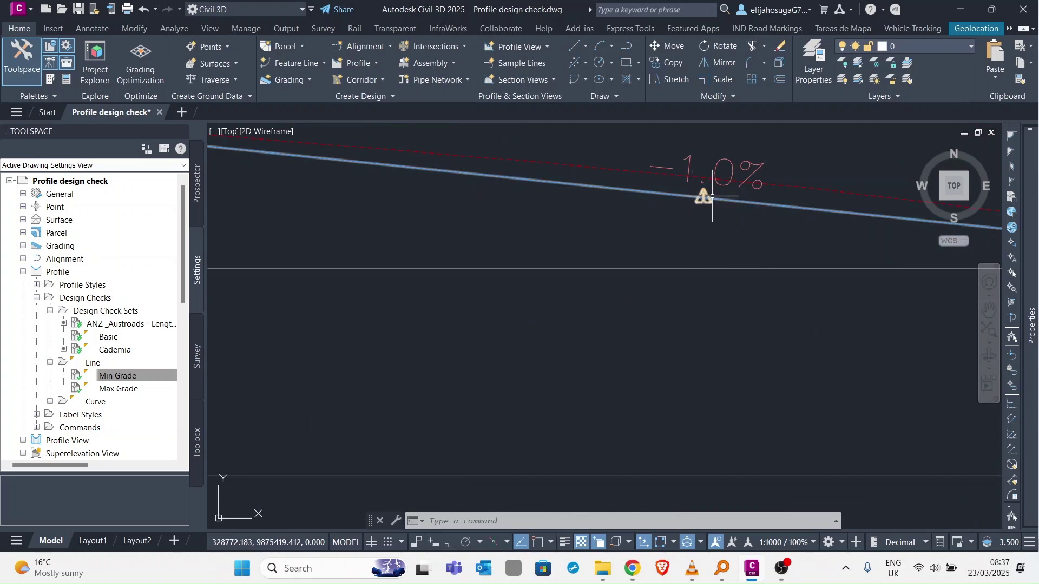
scroll(712, 196, "down", 6)
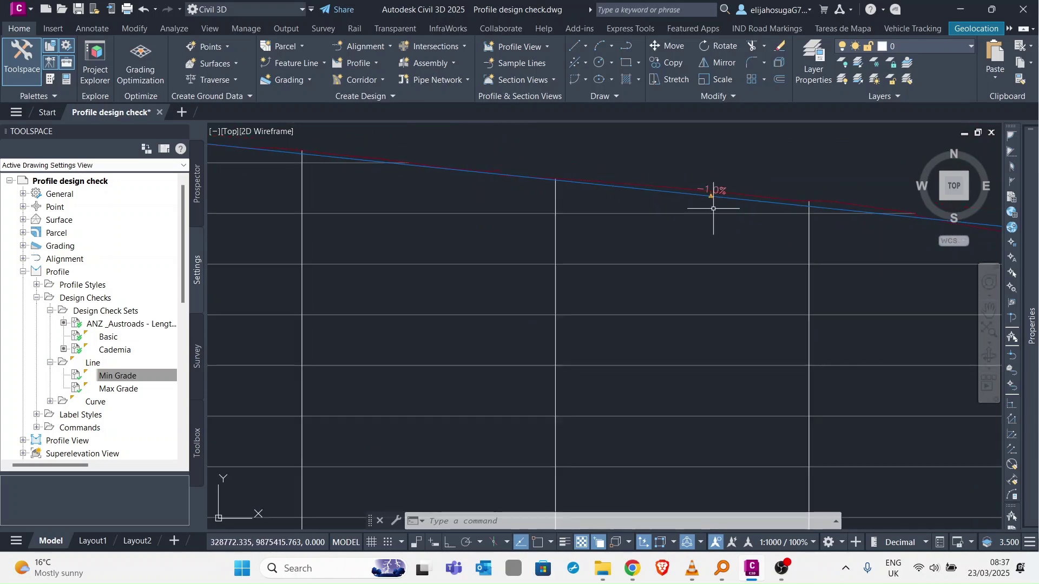
scroll(757, 224, "up", 3)
scroll(757, 224, "up", 2)
scroll(746, 223, "down", 3)
scroll(726, 221, "up", 3)
middle_click_drag(726, 221, 517, 219)
scroll(516, 220, "up", 2)
scroll(547, 225, "down", 5)
scroll(643, 191, "up", 1)
scroll(642, 191, "down", 1)
scroll(886, 243, "up", 6)
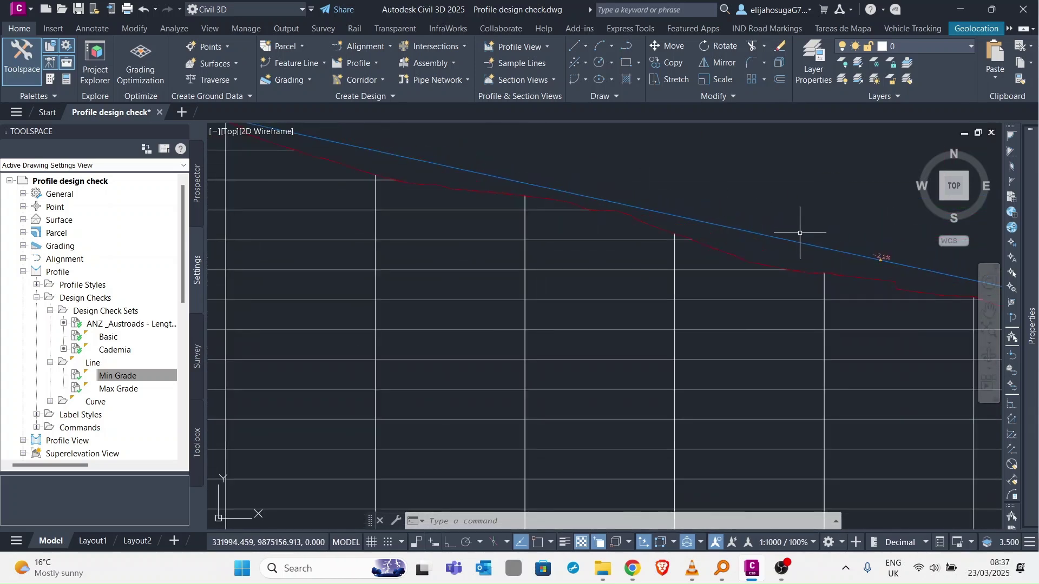